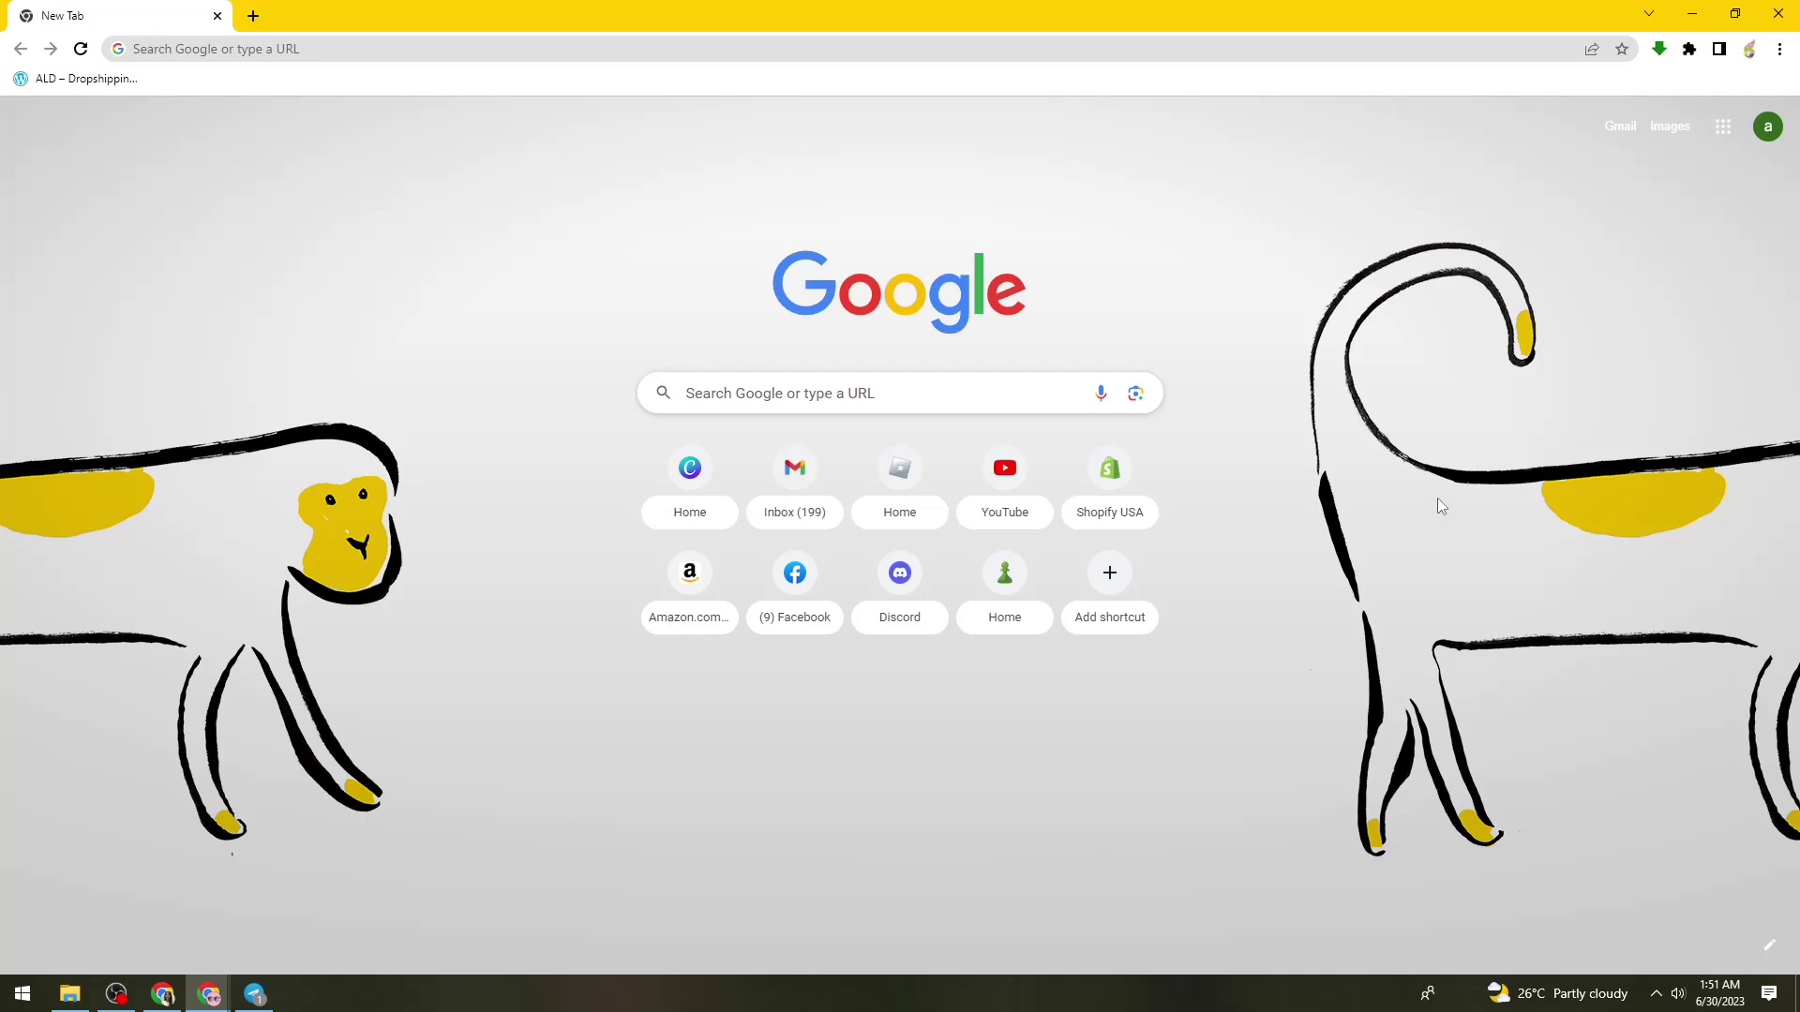
Open YouTube and go to YouTube Studio for the signed-in channel.
click(1004, 473)
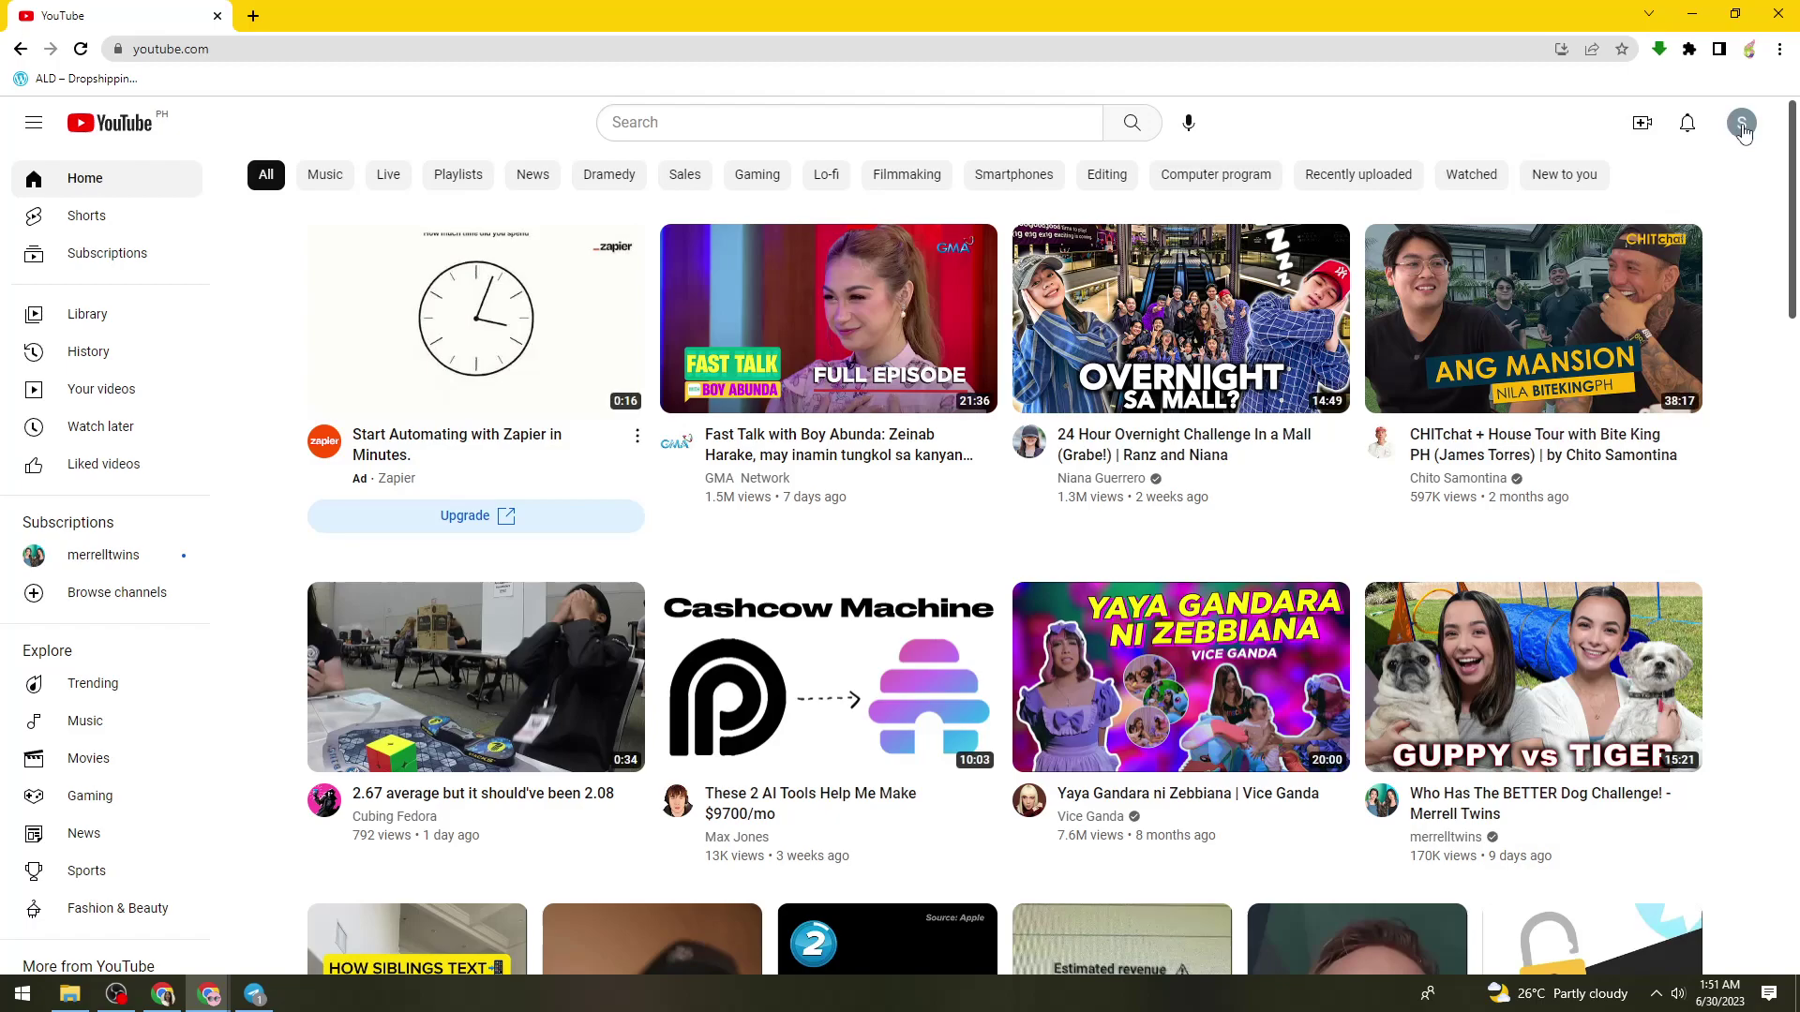
click(1741, 126)
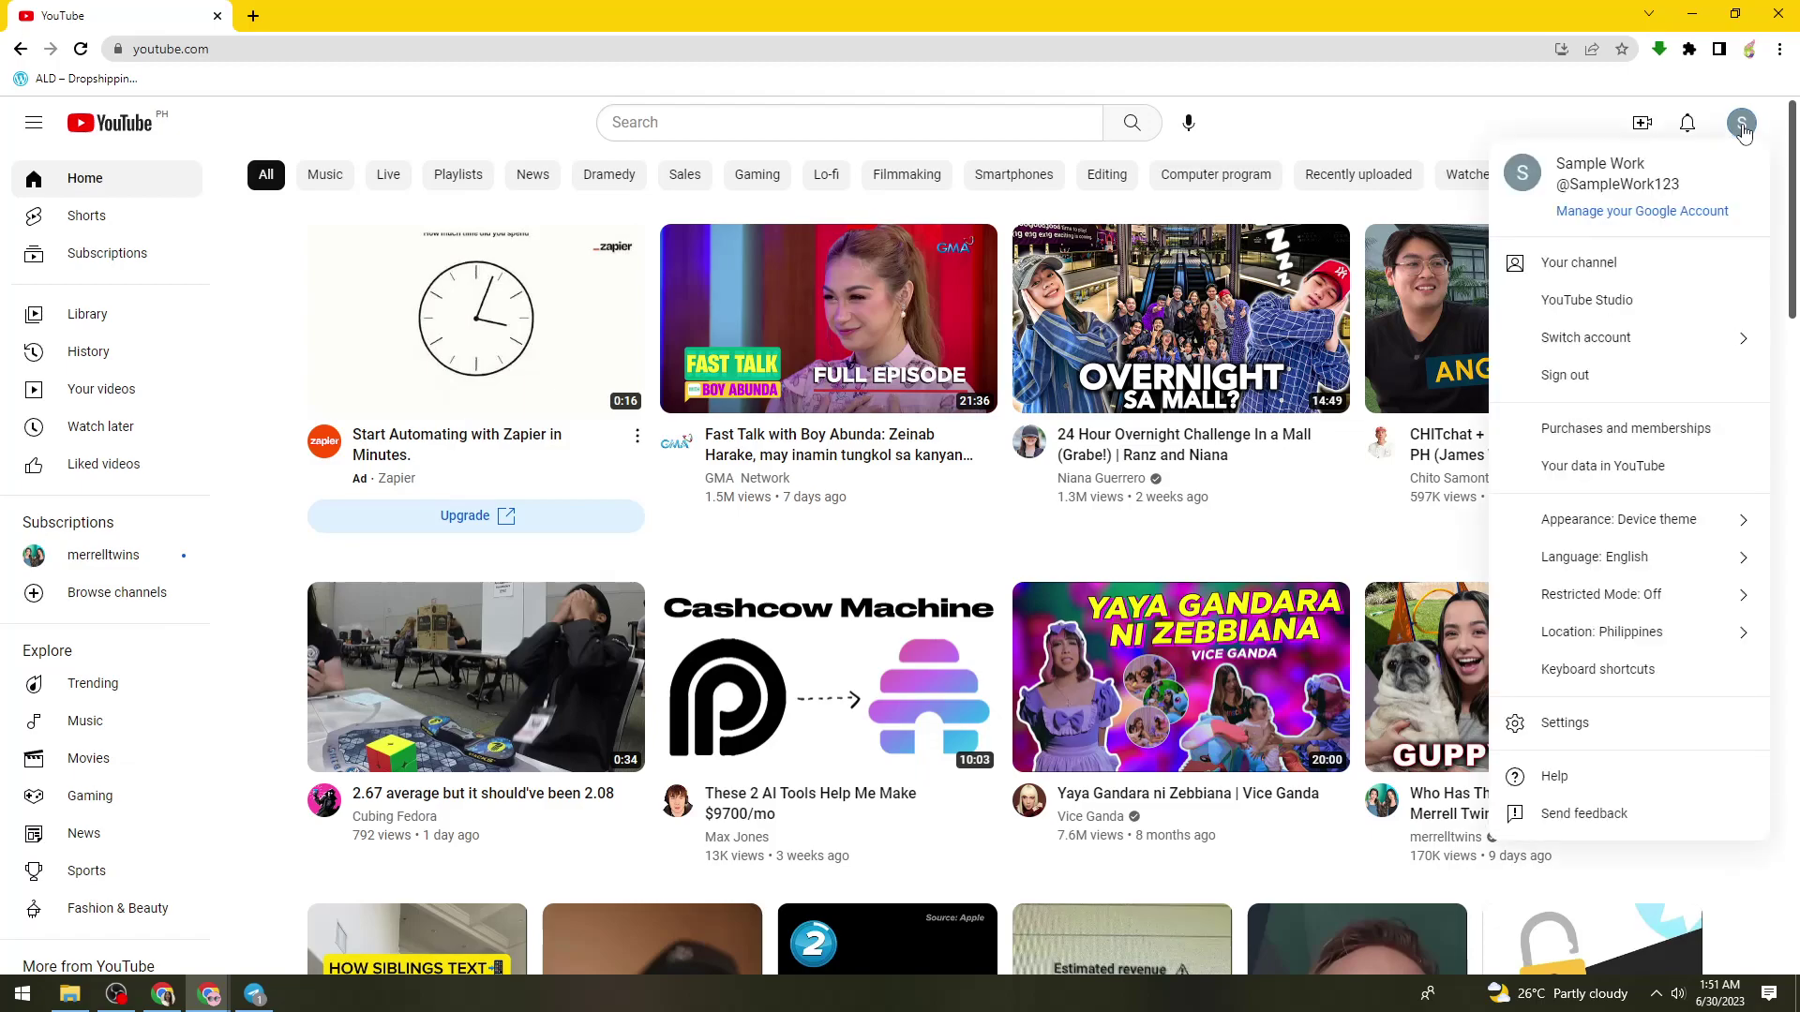
click(1684, 302)
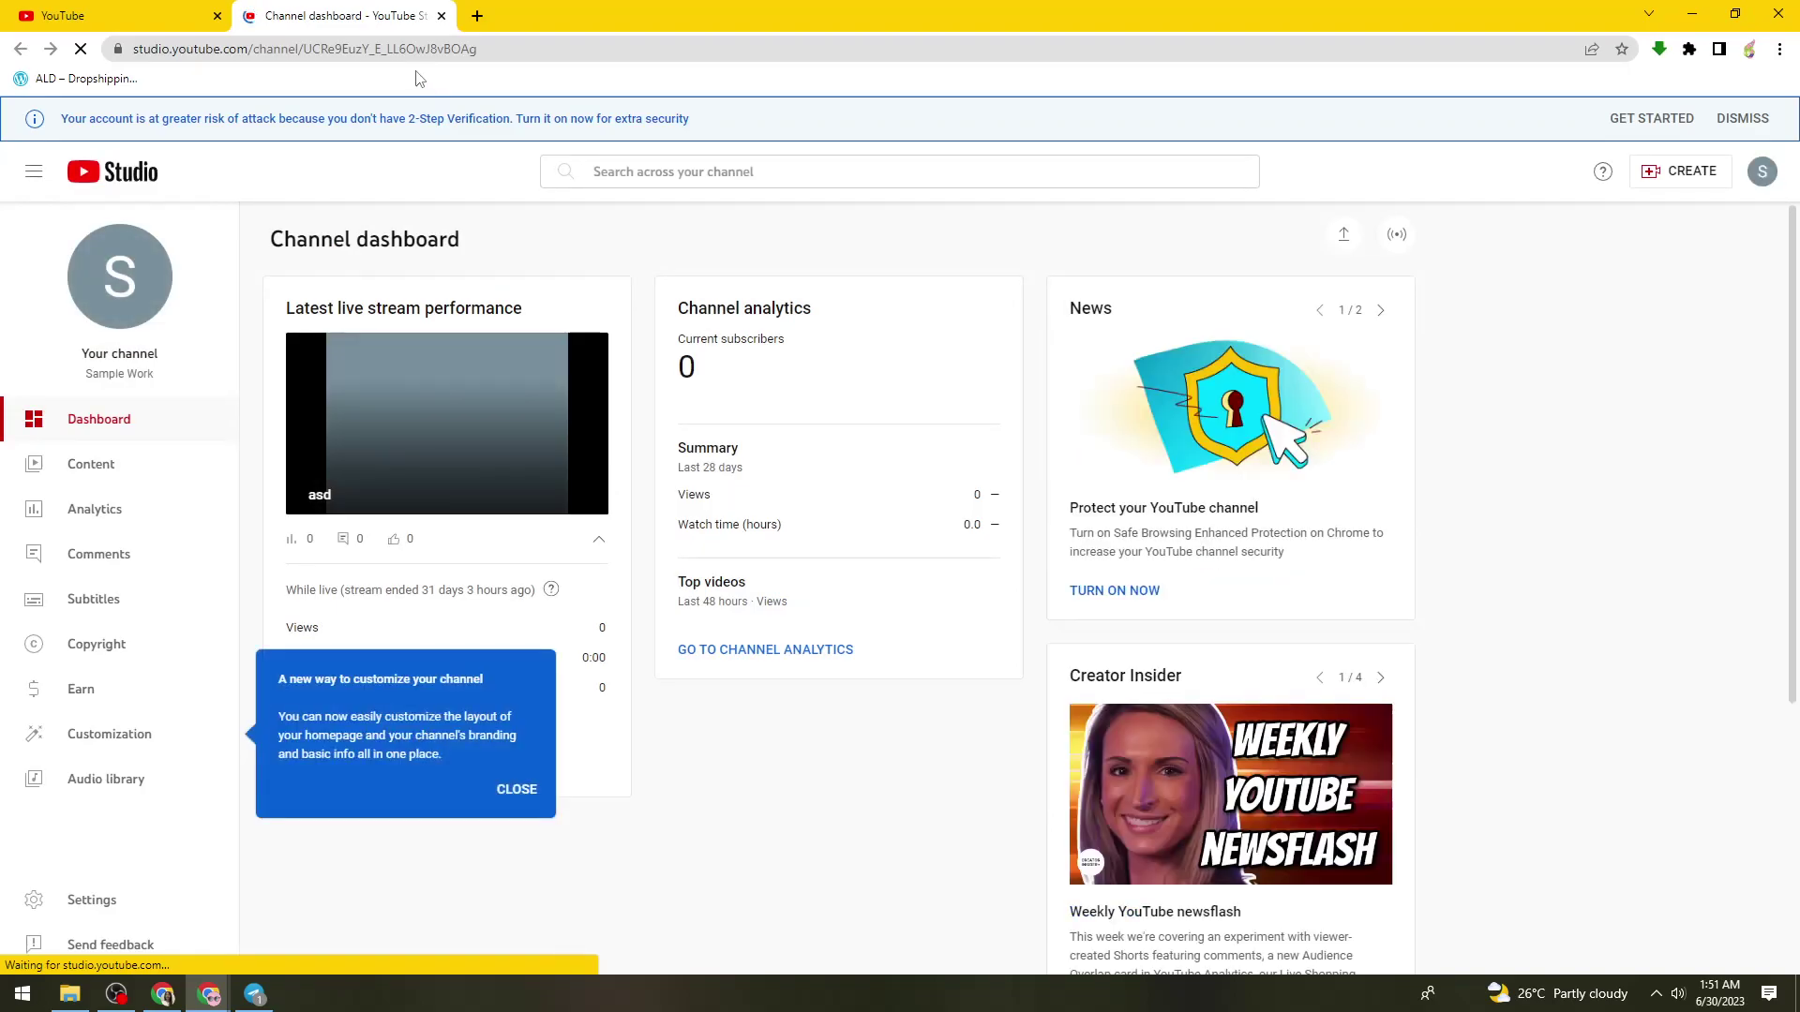
Look through the channel's content list and analytics overview, dismissing the introductory tips.
click(141, 467)
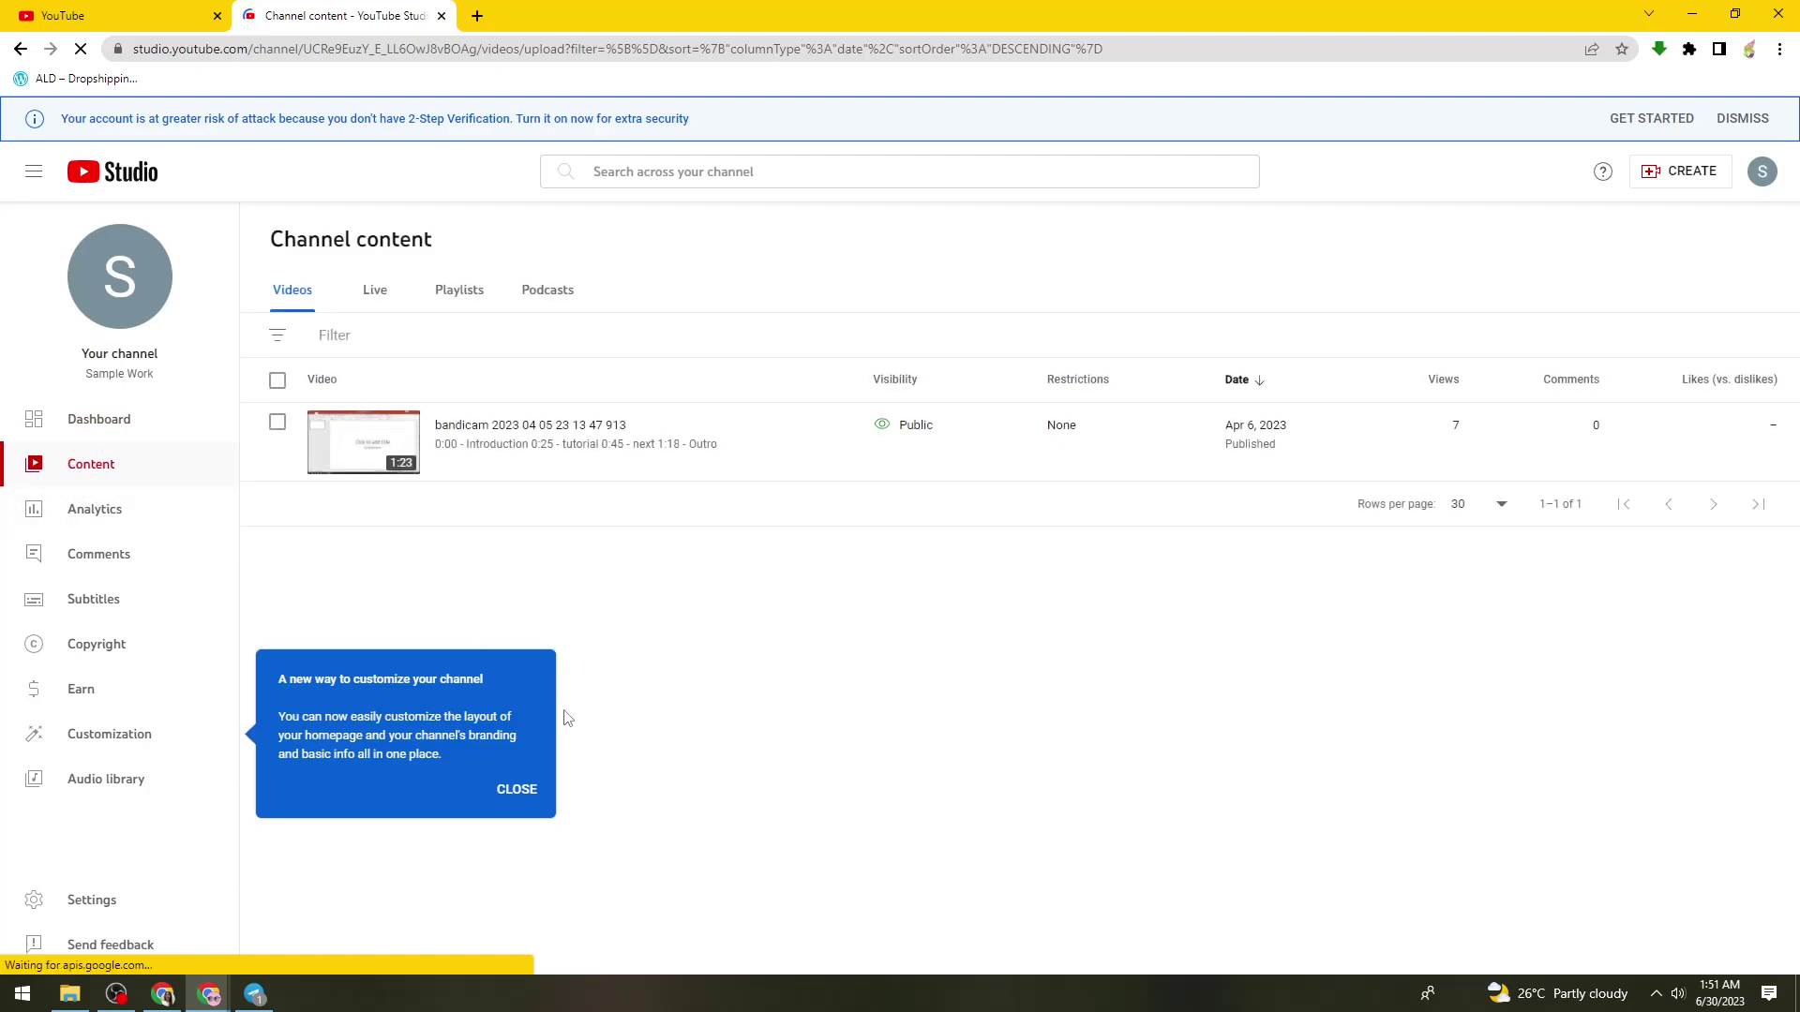
click(515, 791)
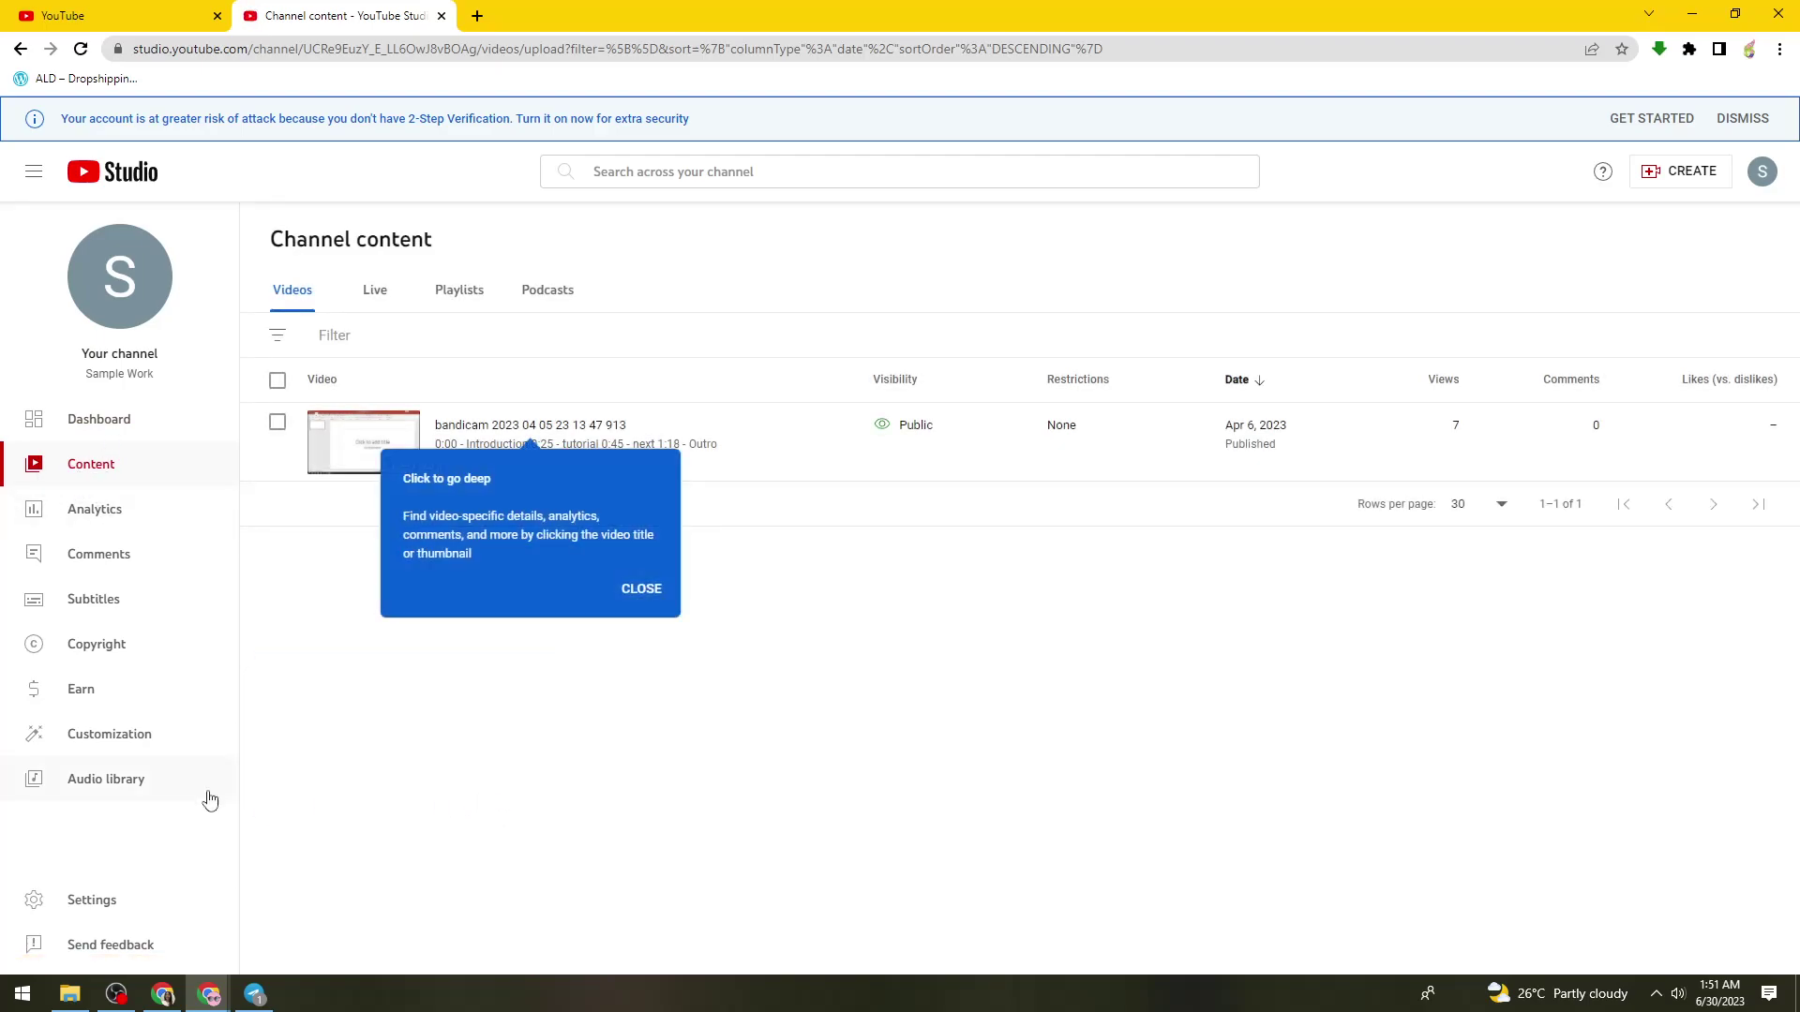
click(645, 590)
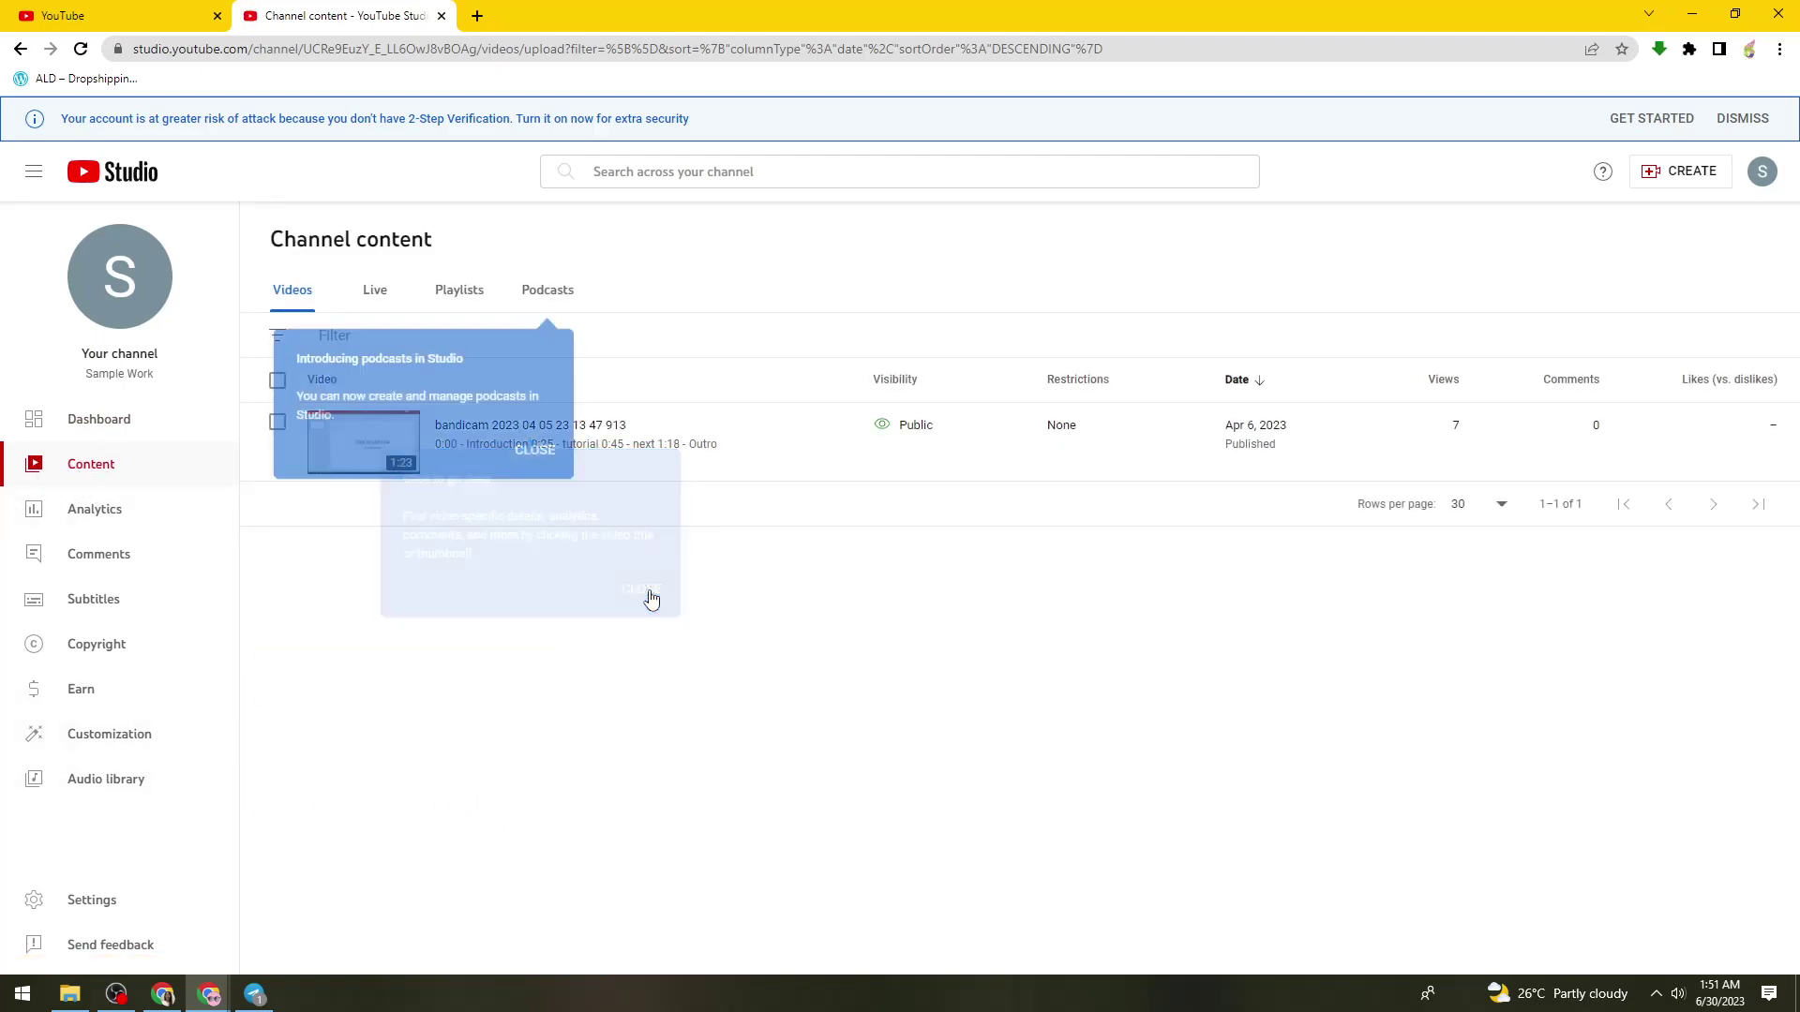
click(533, 452)
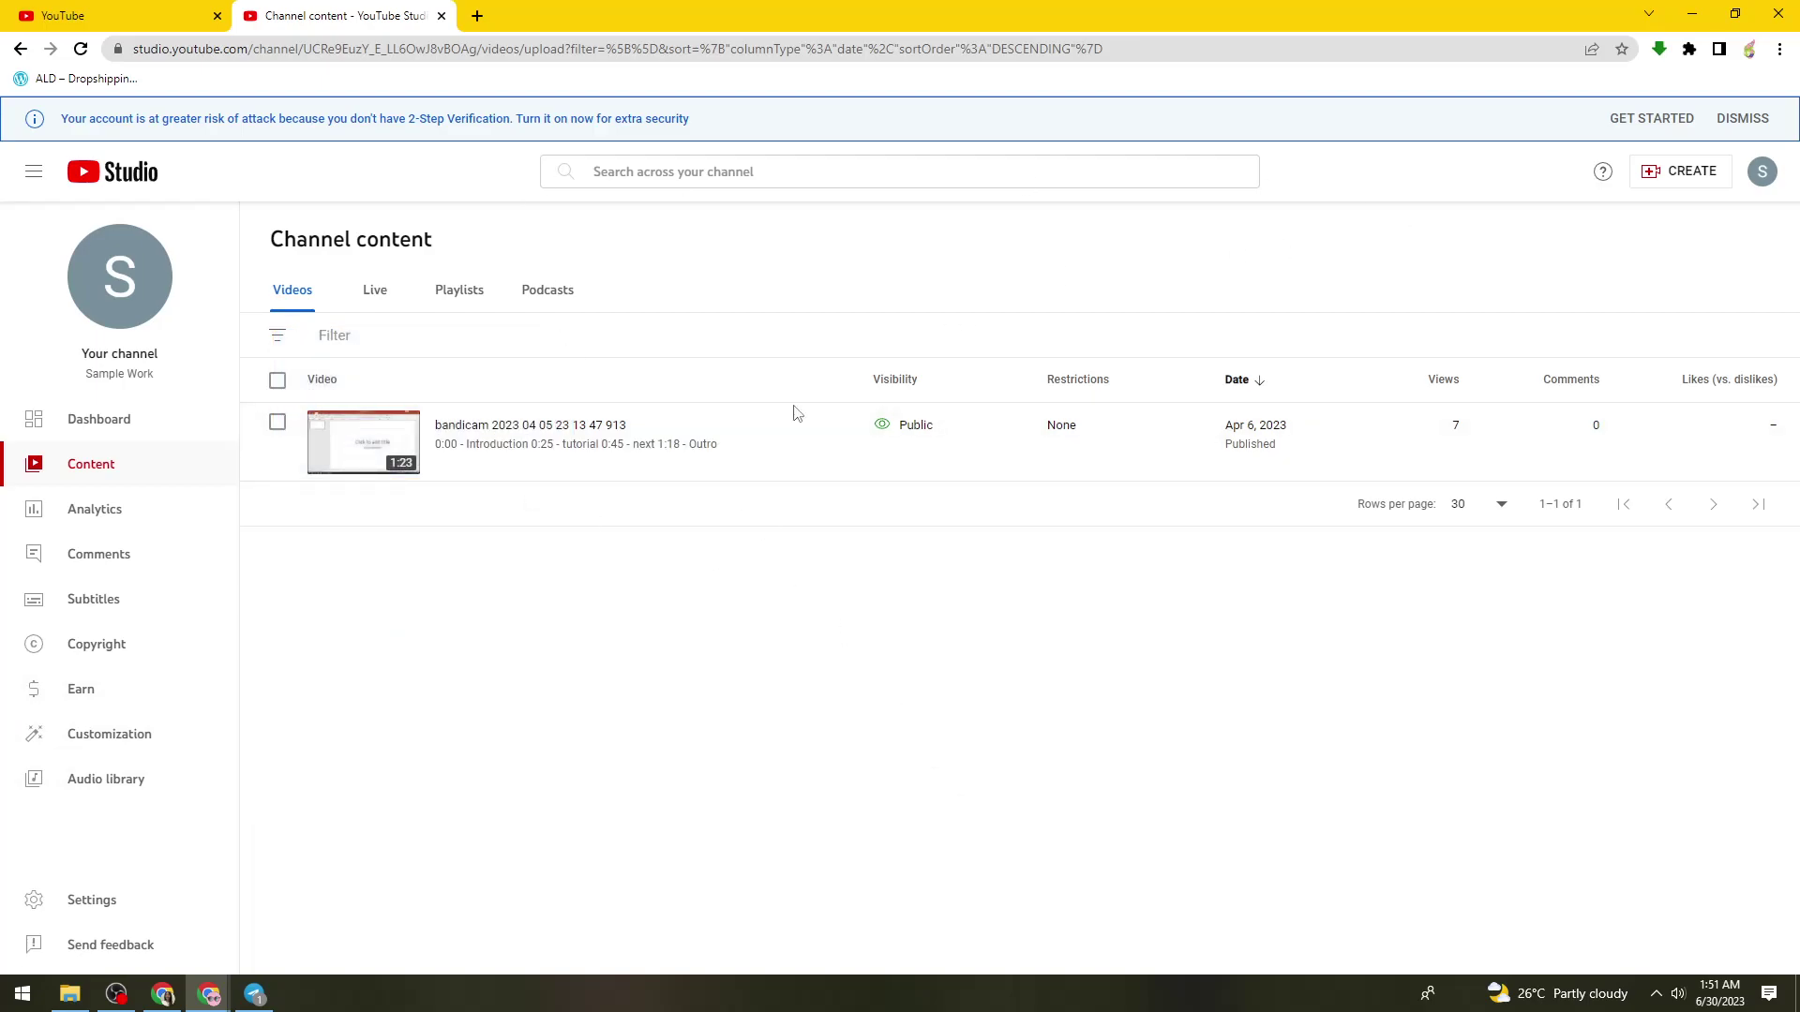
click(175, 510)
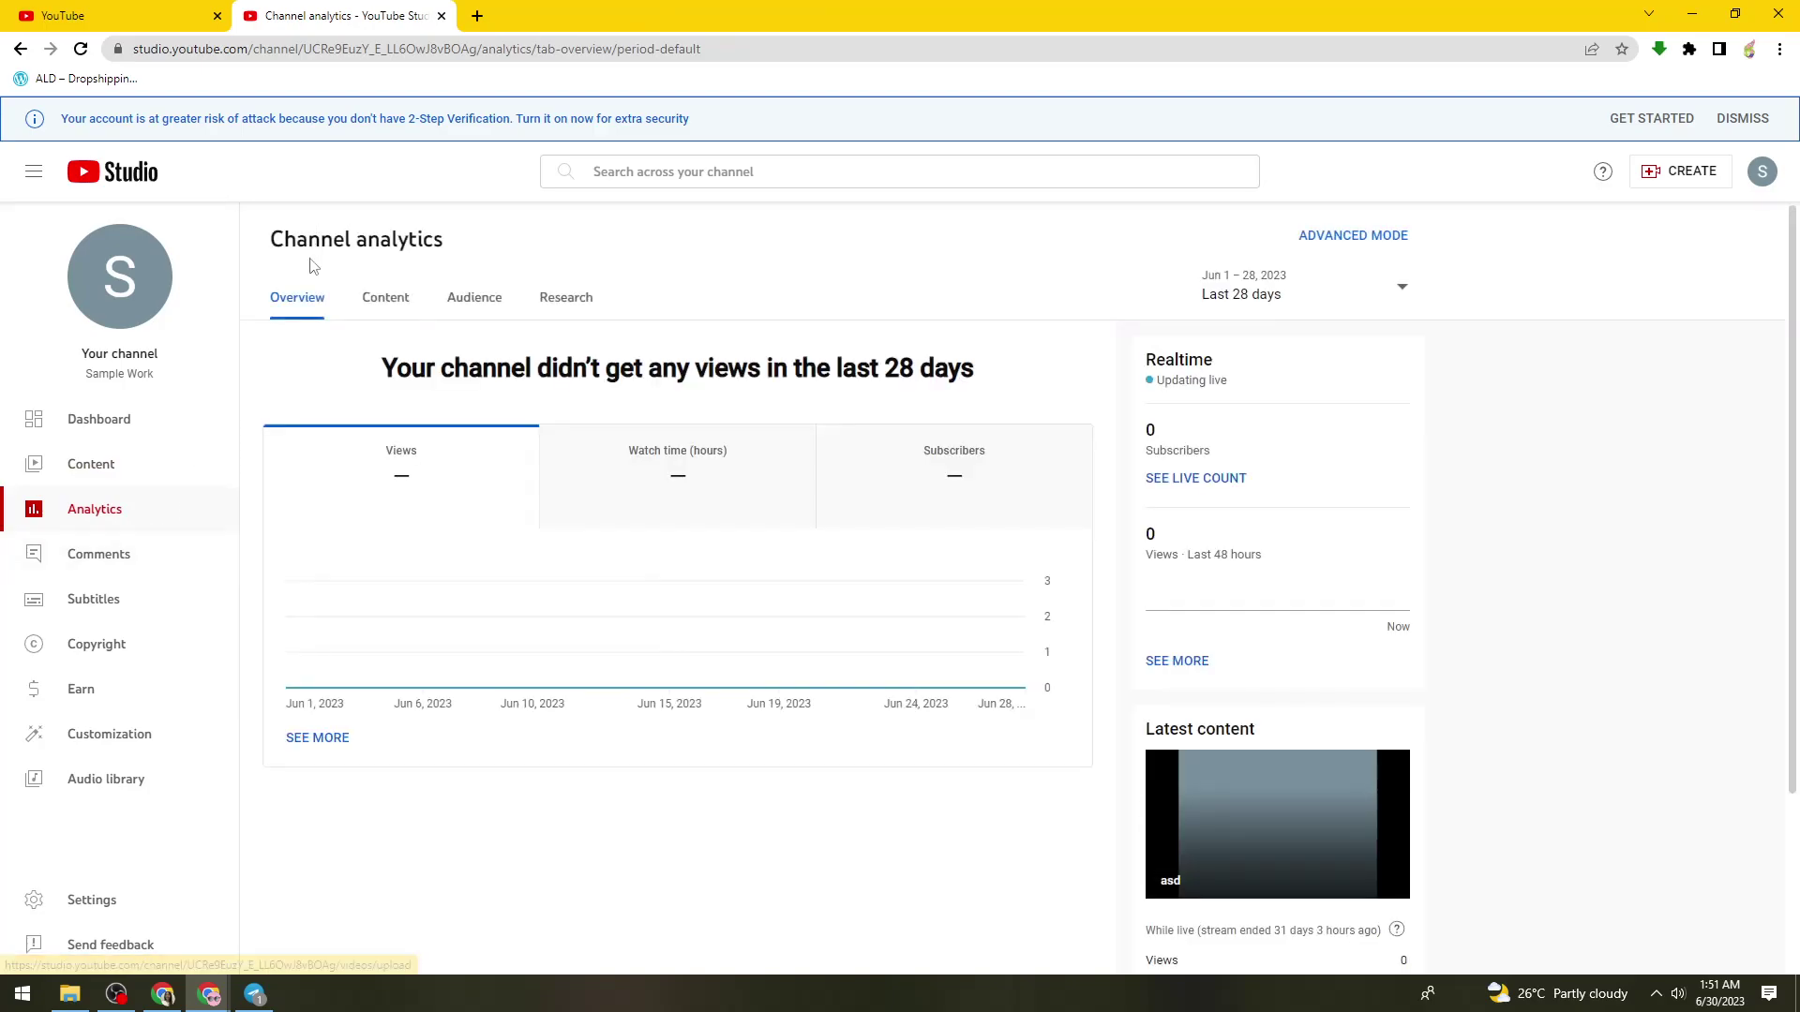
Copy the channel URL from the basic info of the channel customization page.
click(94, 734)
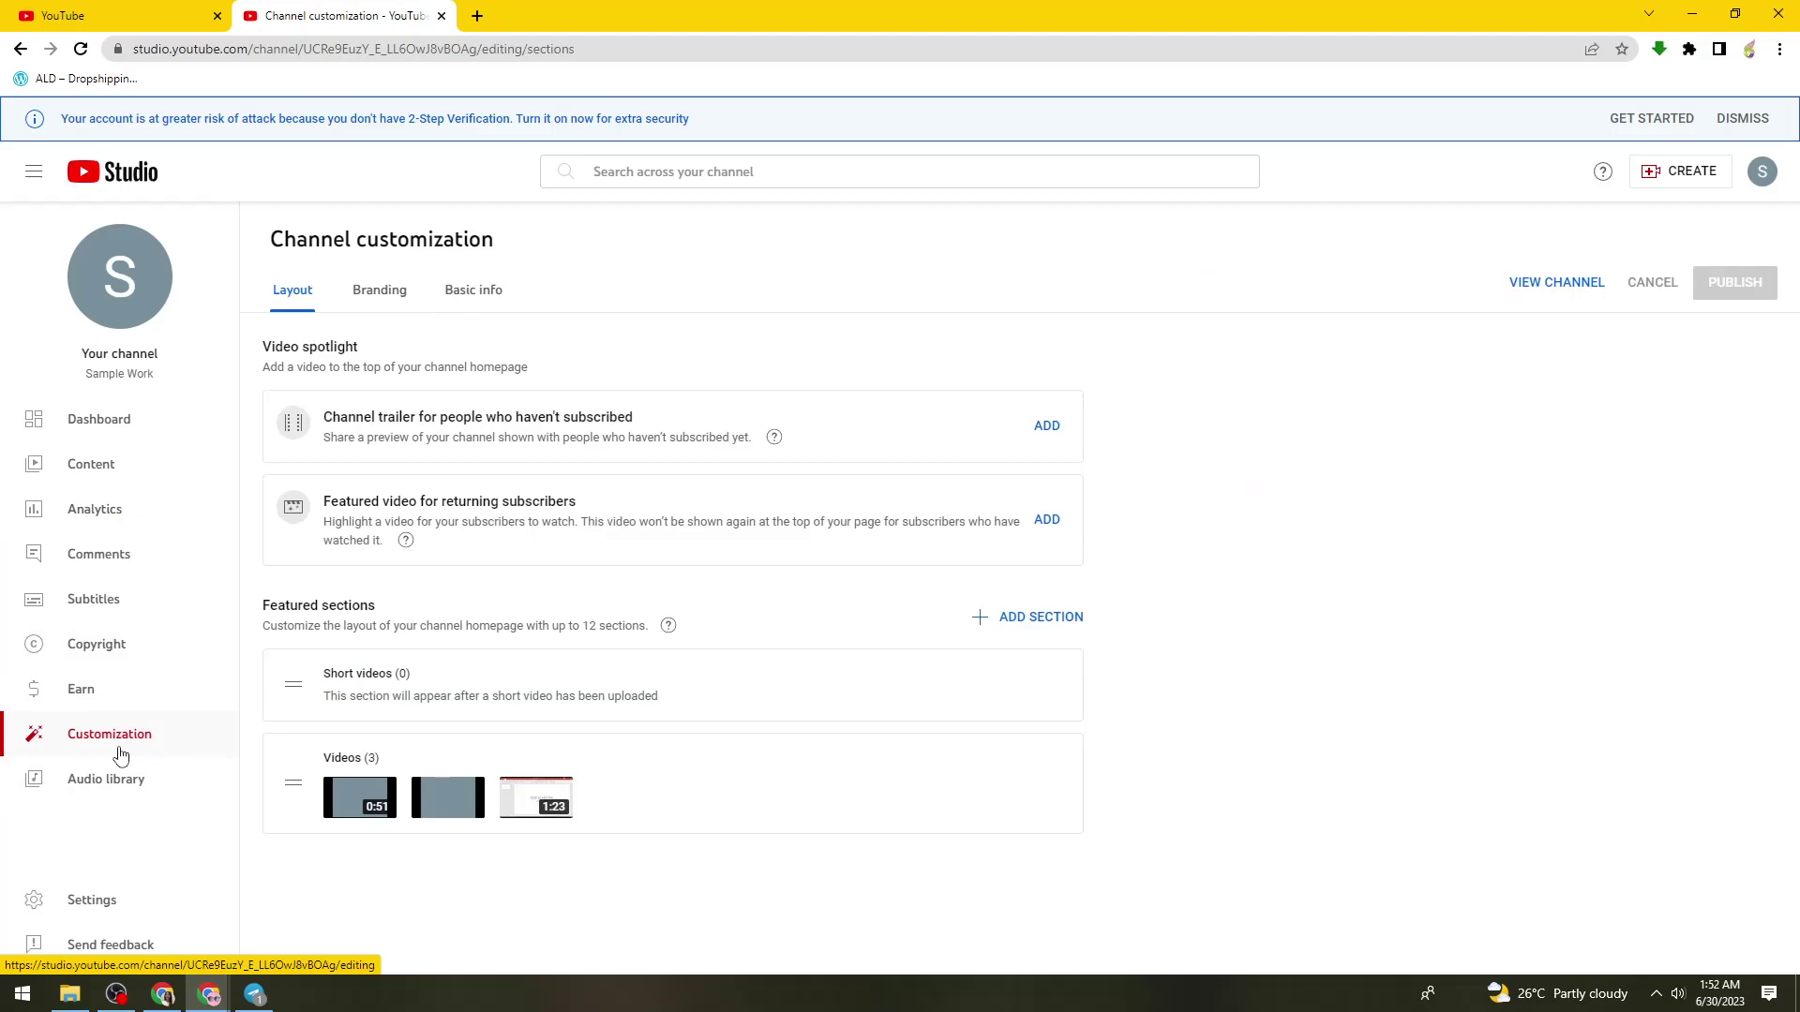
click(469, 294)
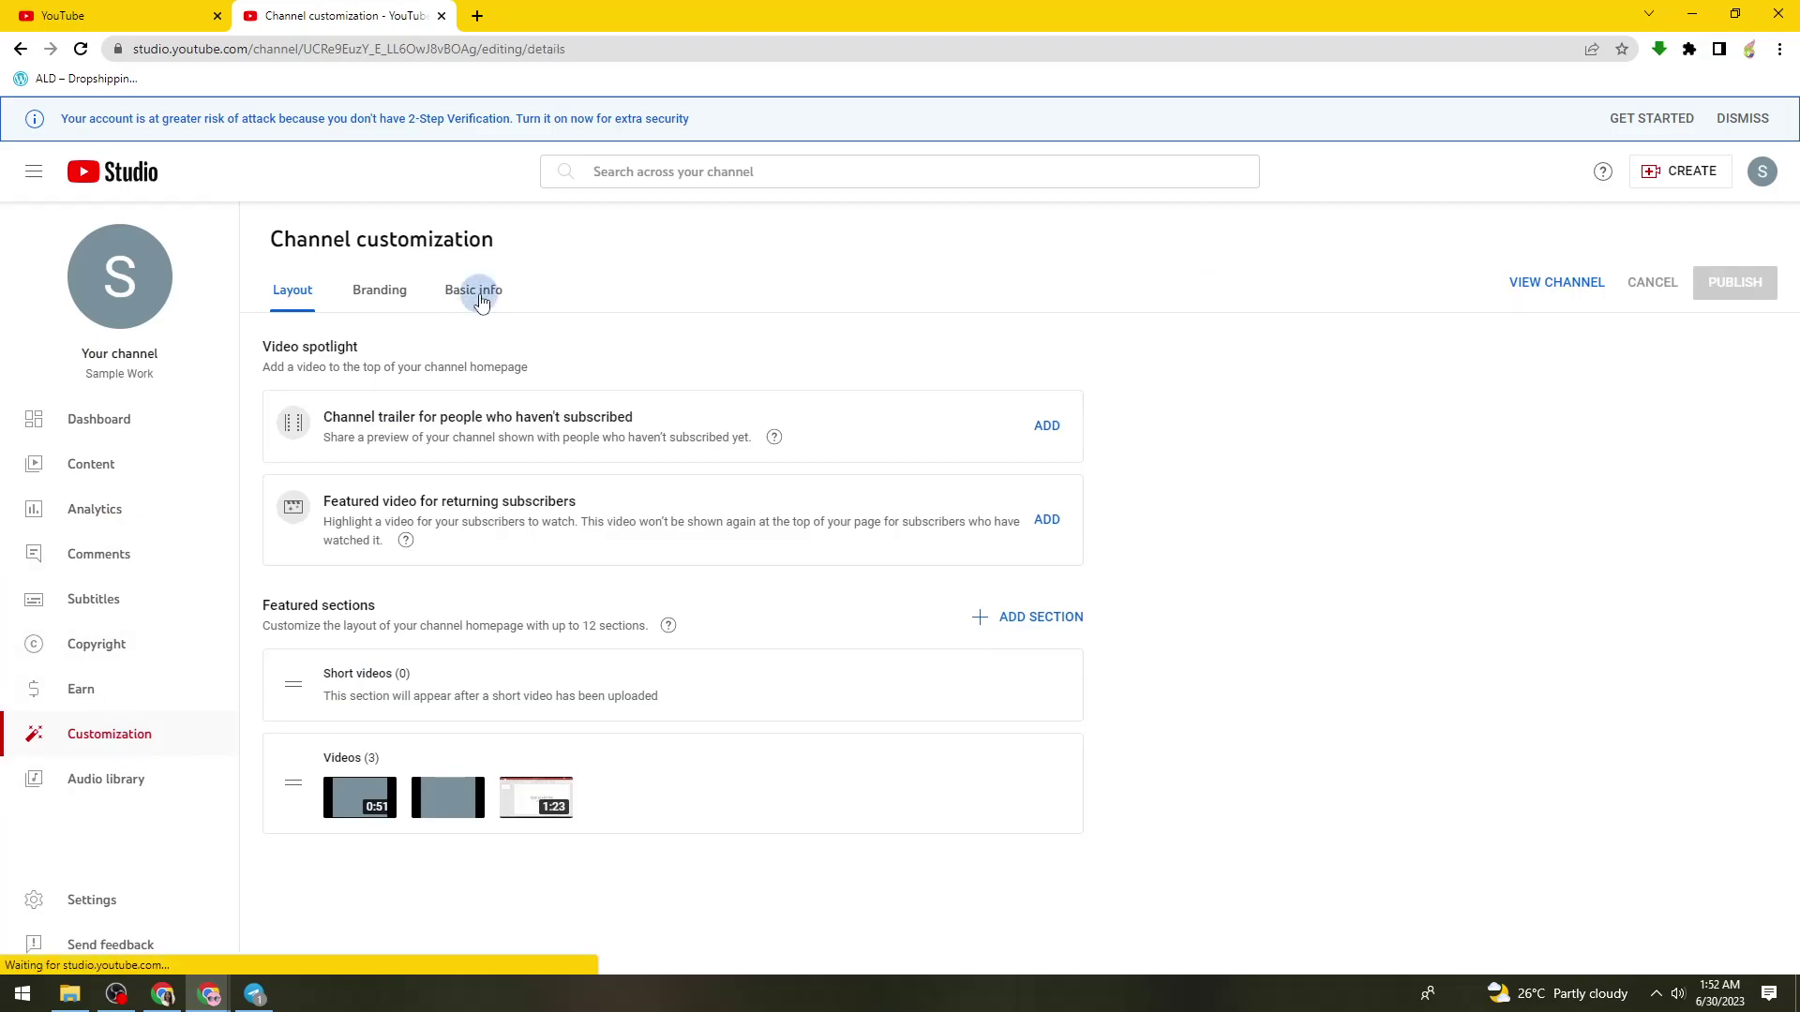
scroll(617, 560, down, 3)
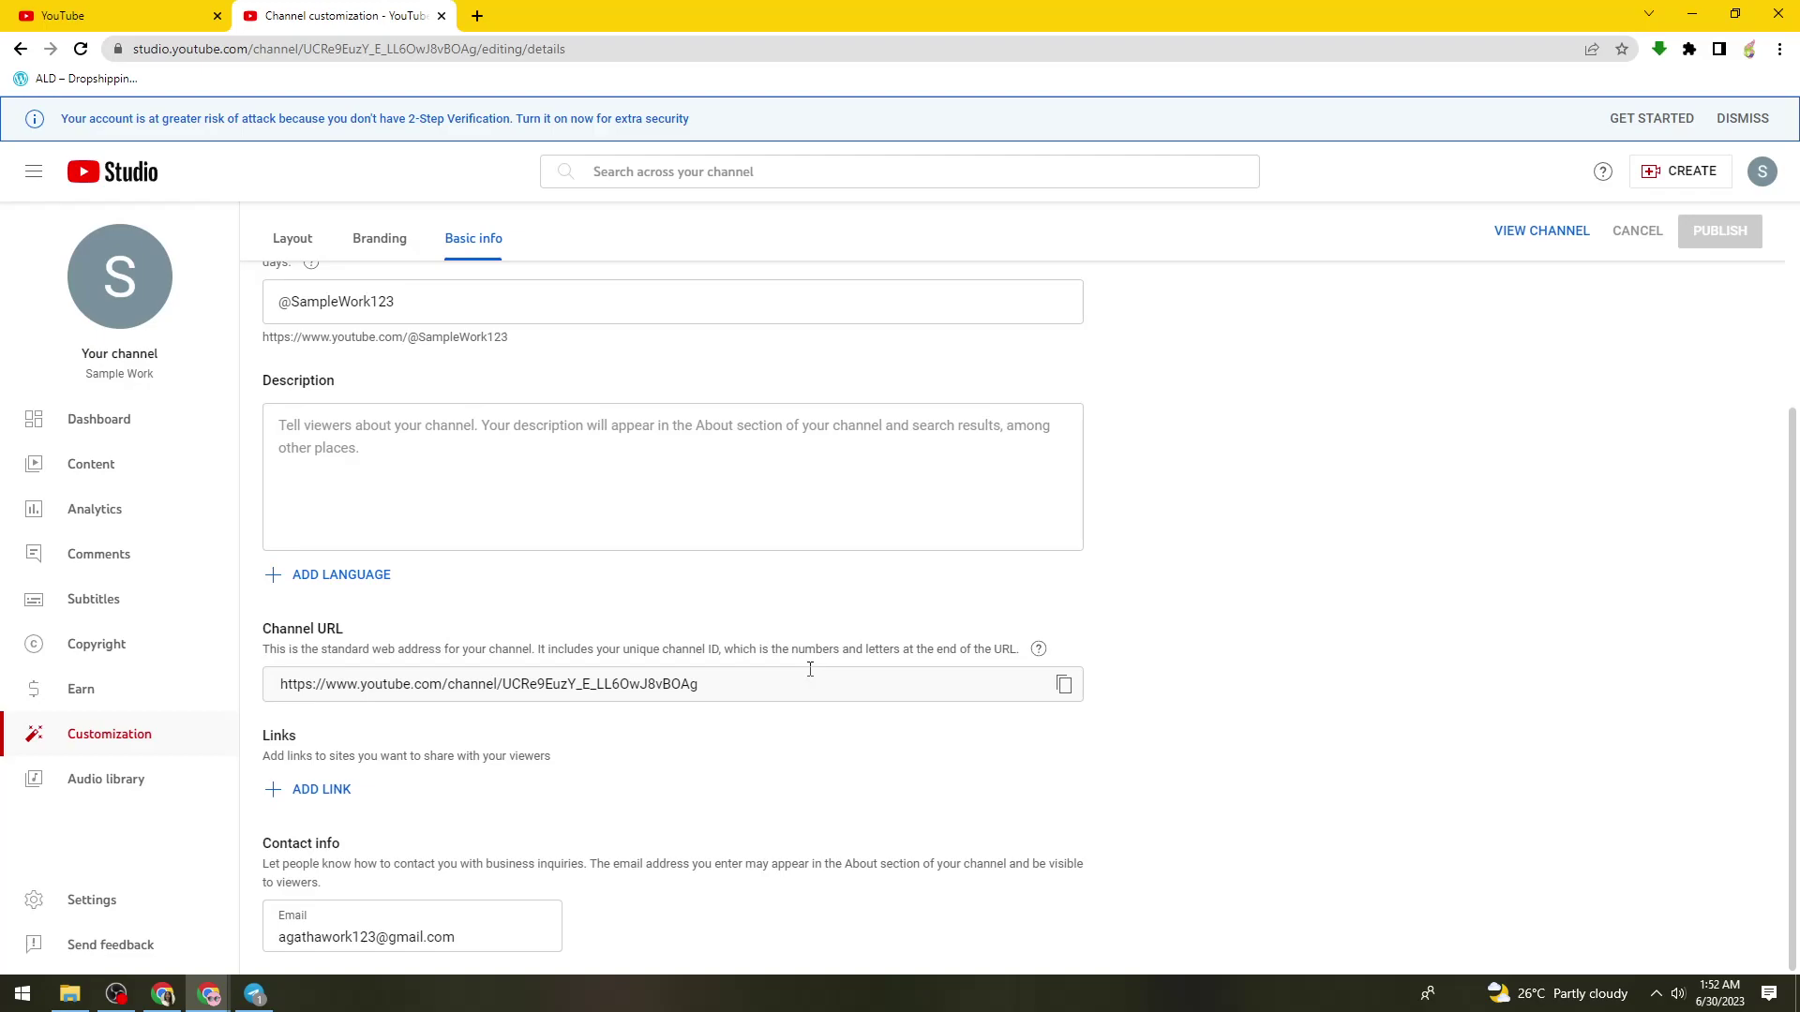
click(1066, 685)
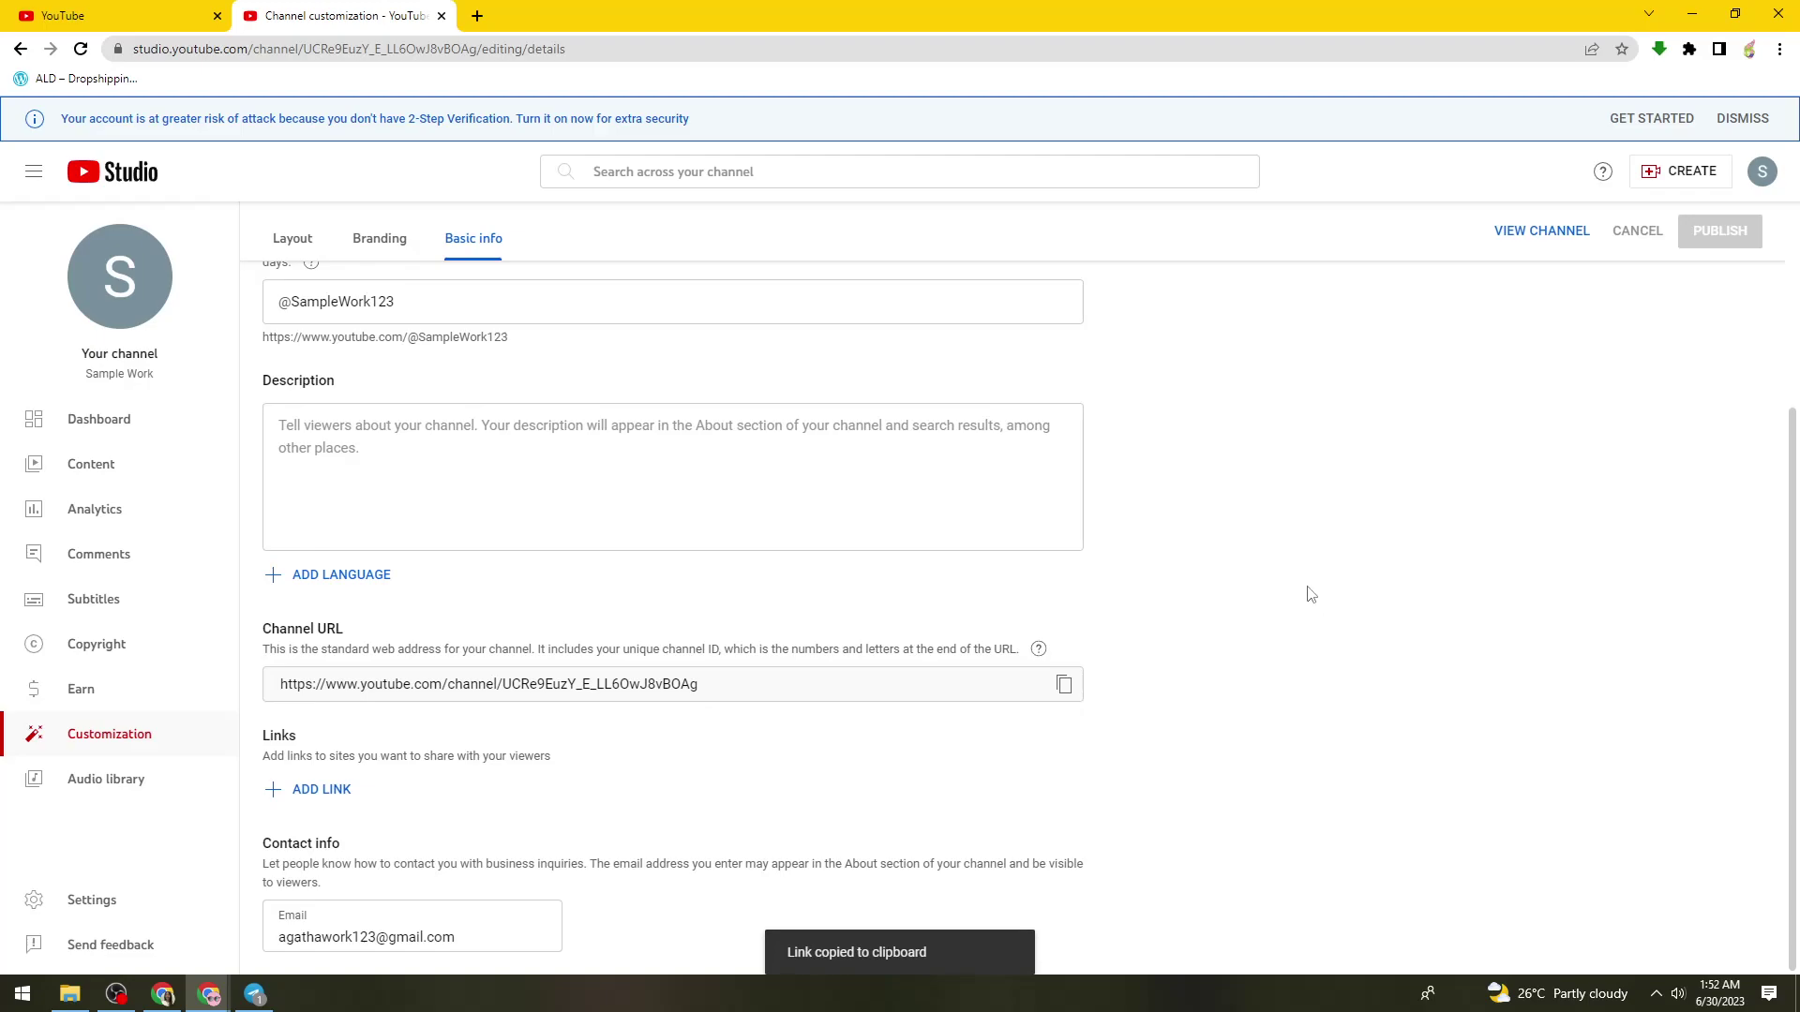
Open a new Incognito window and load the copied channel URL in it.
key(ctrl+shift+n)
text(youtube.com)
key(Return)
click(251, 16)
click(217, 16)
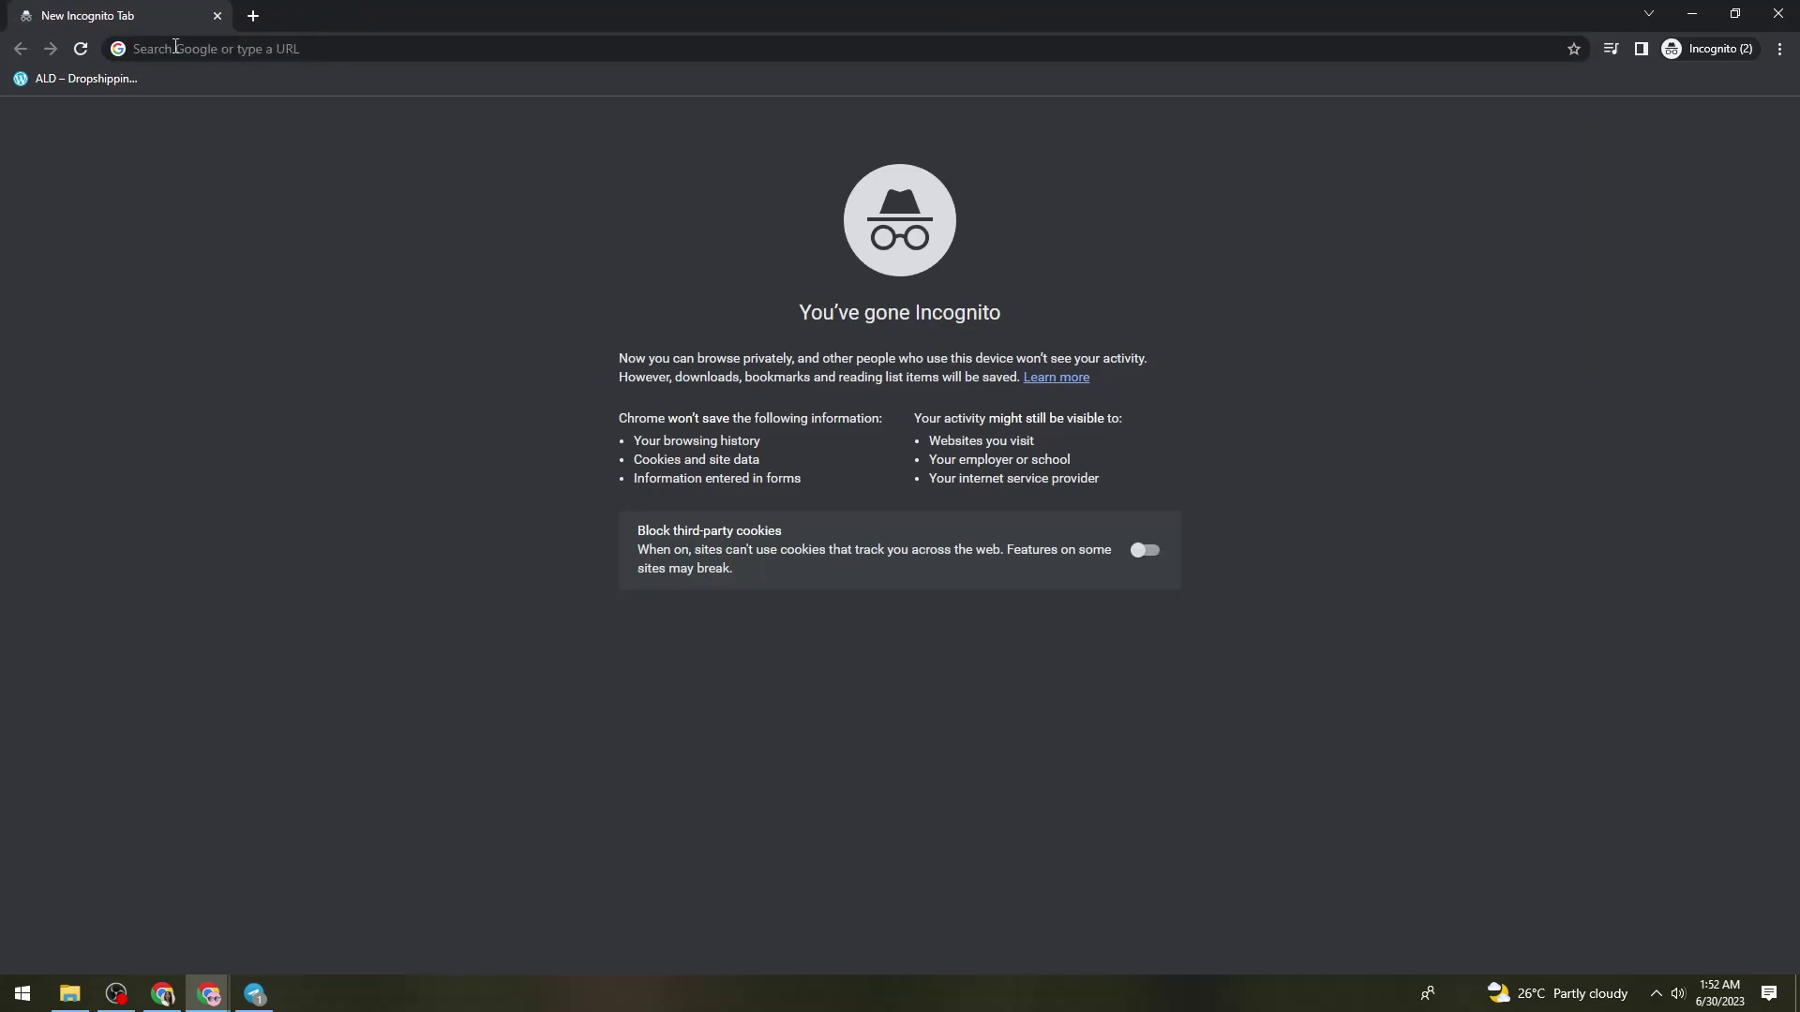
click(185, 54)
key(ctrl+v)
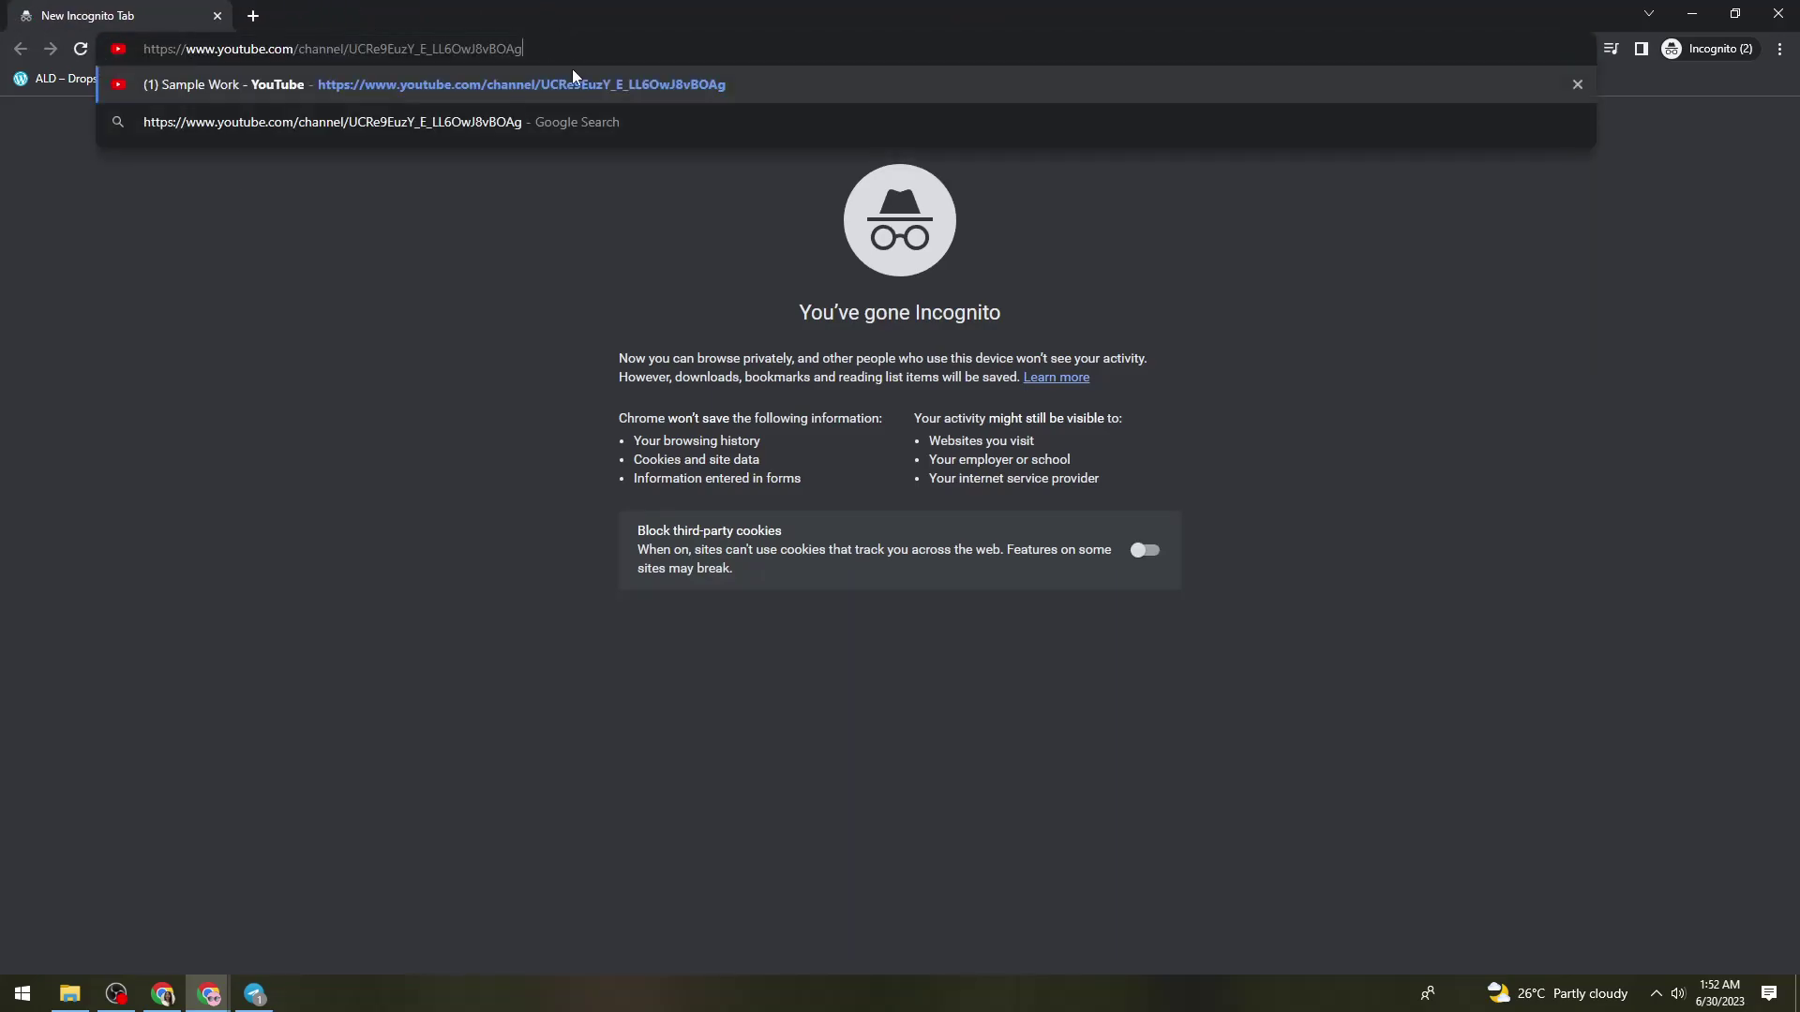
key(Return)
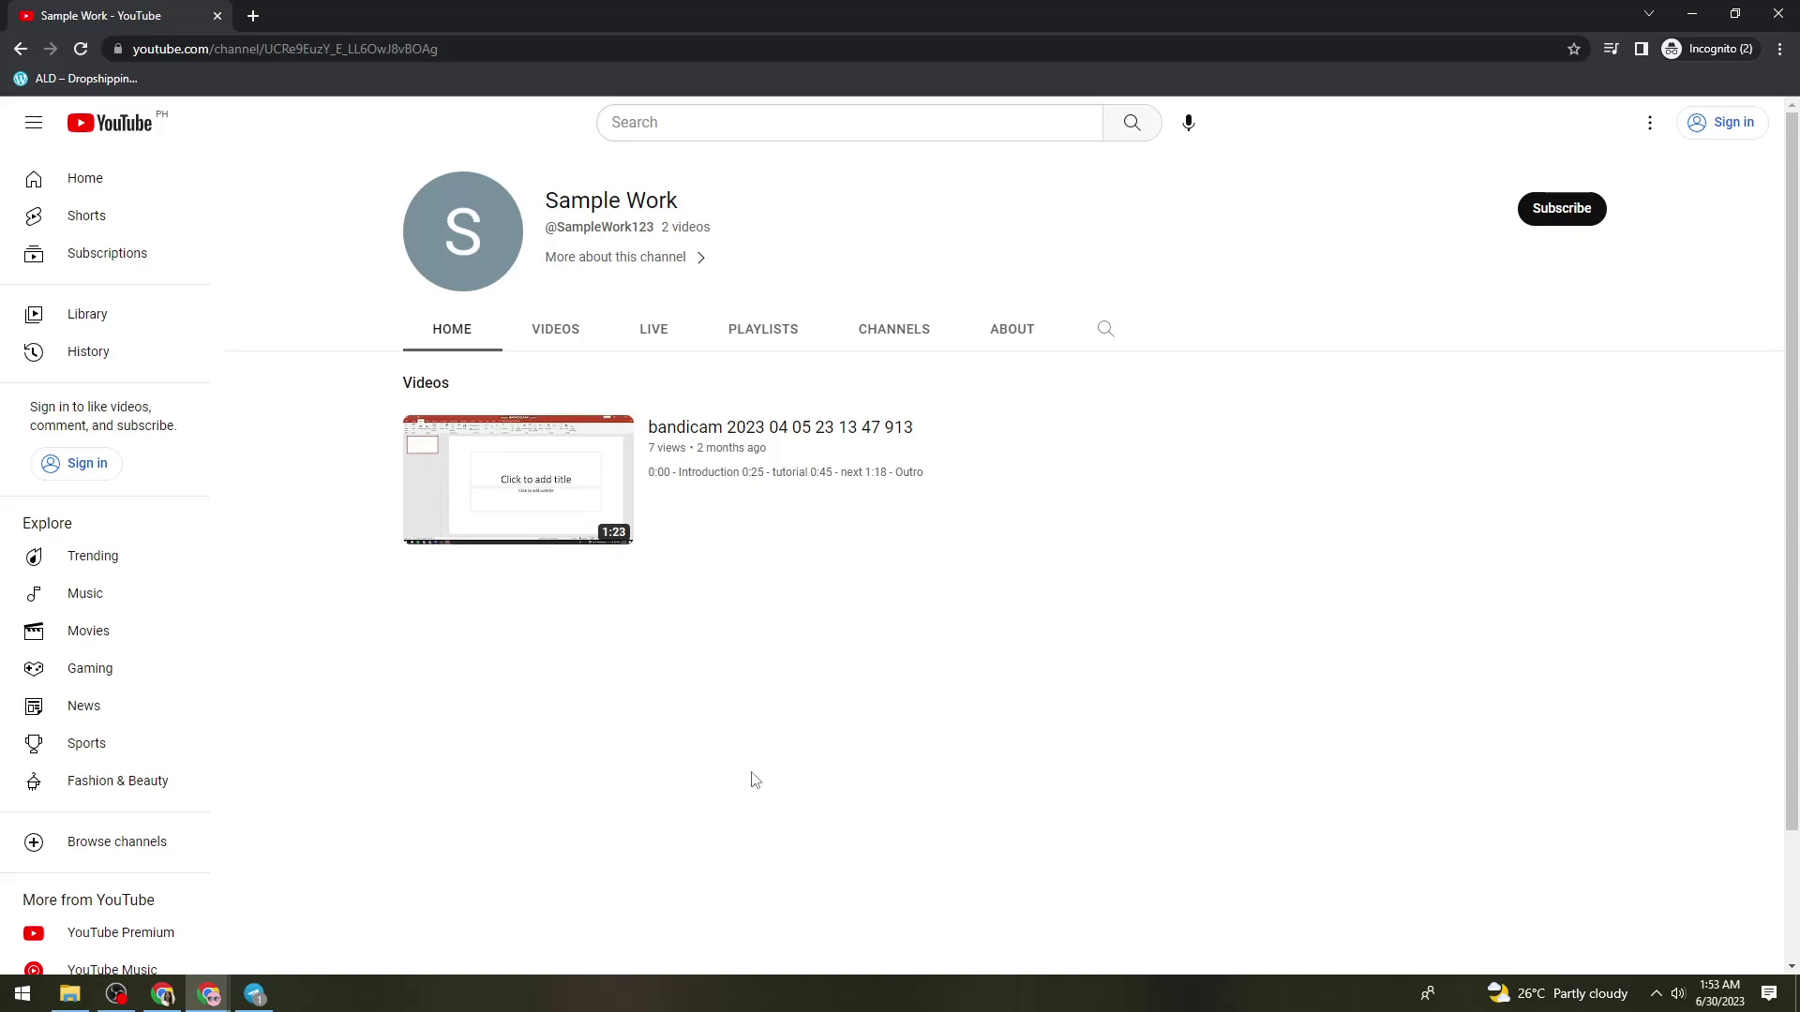
Replace the channel page with a blank Incognito tab and open a maximized, empty Notepad document.
click(252, 15)
middle_click(164, 14)
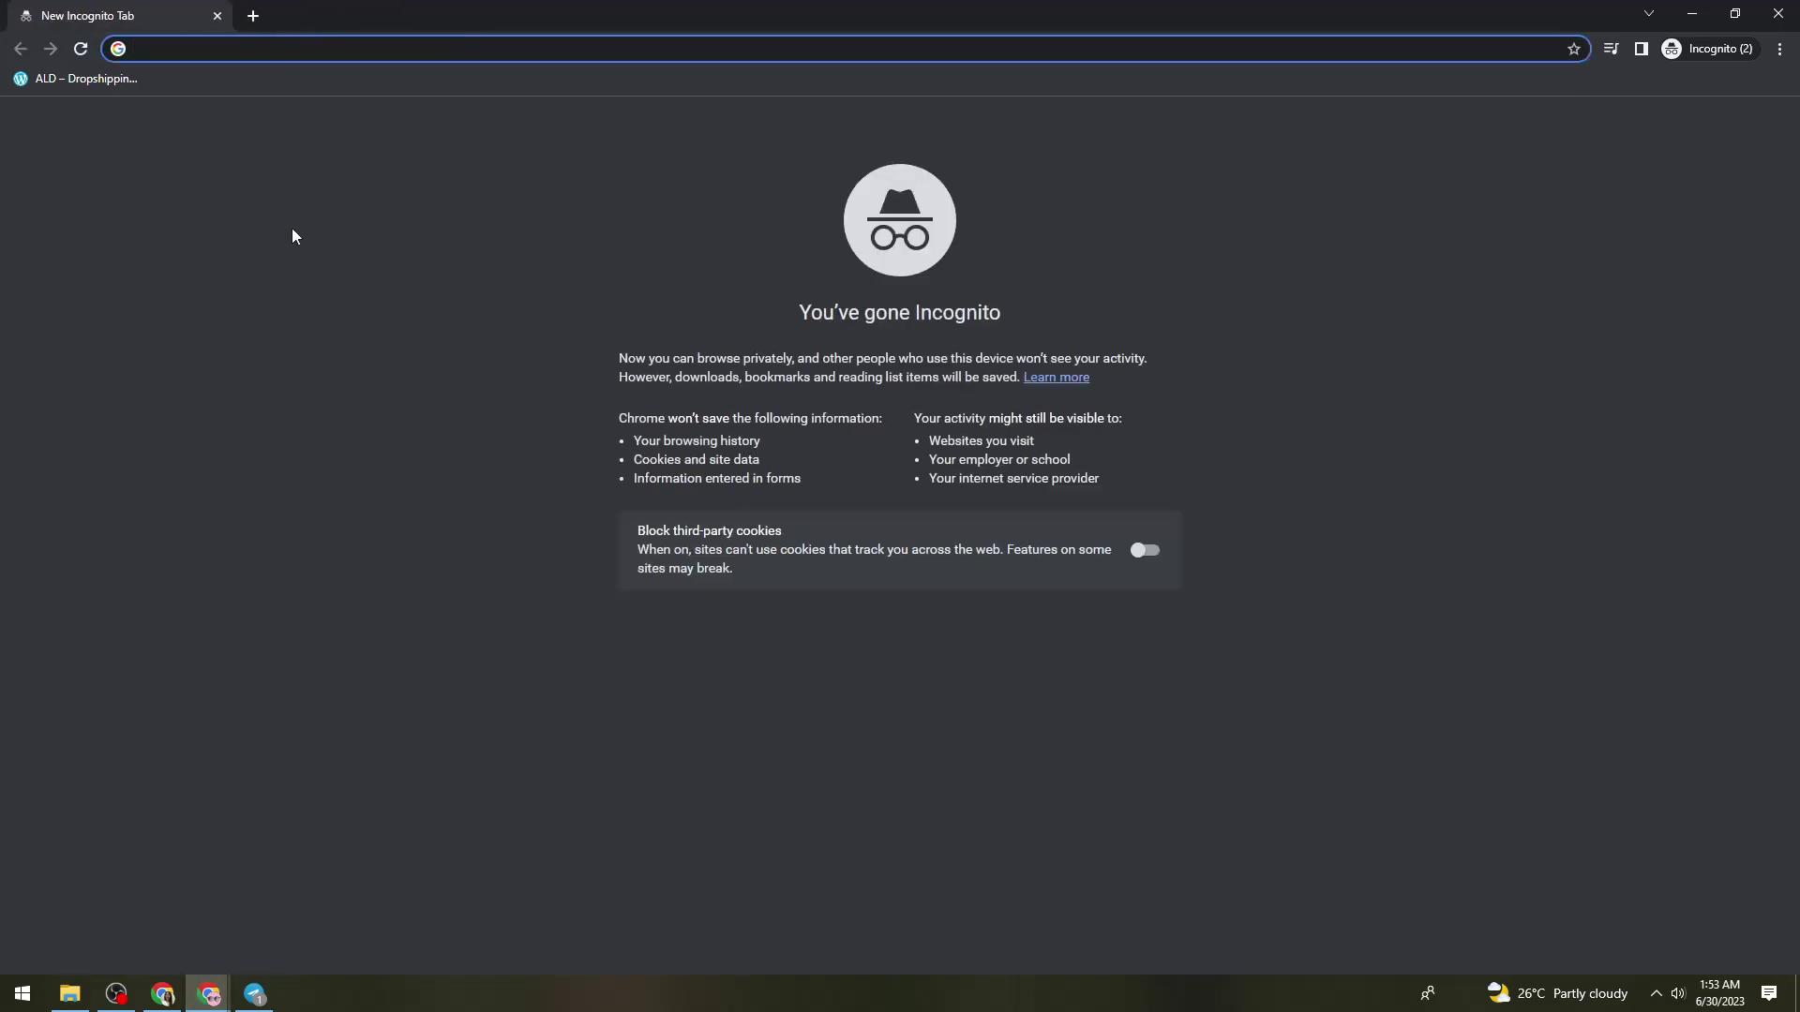
triple_click(900, 313)
key(super)
text(no)
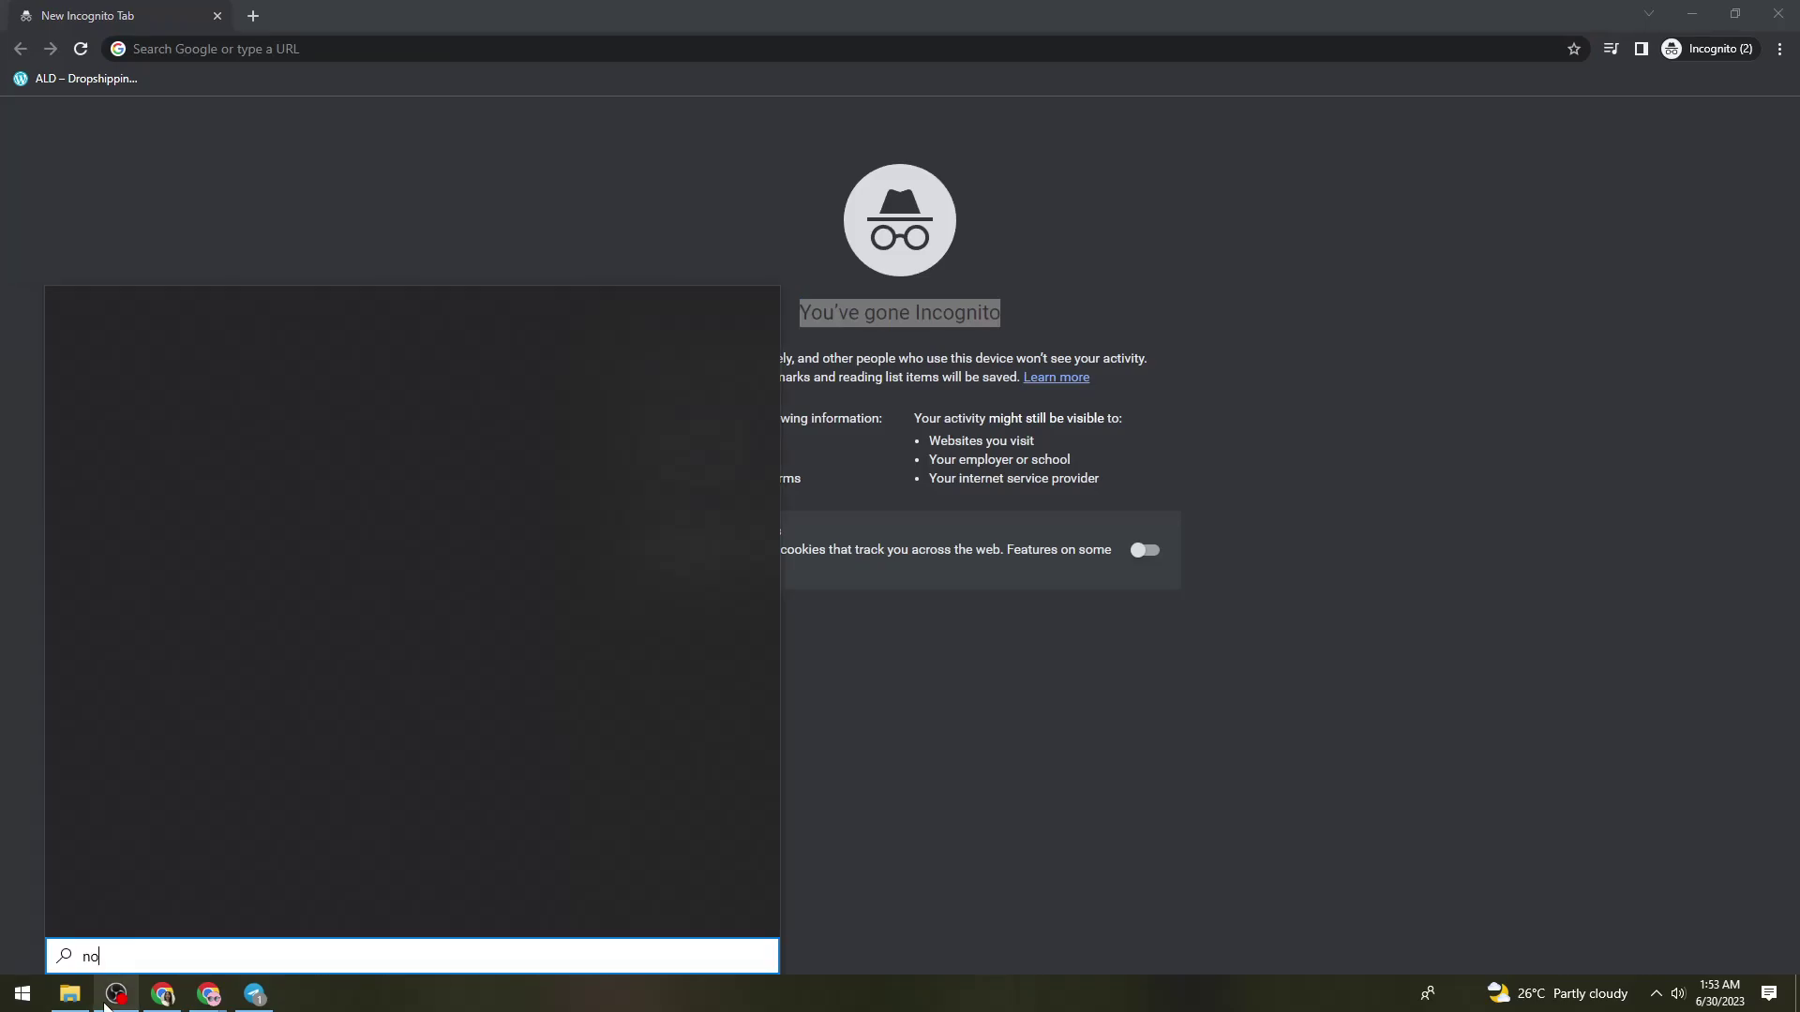
click(213, 396)
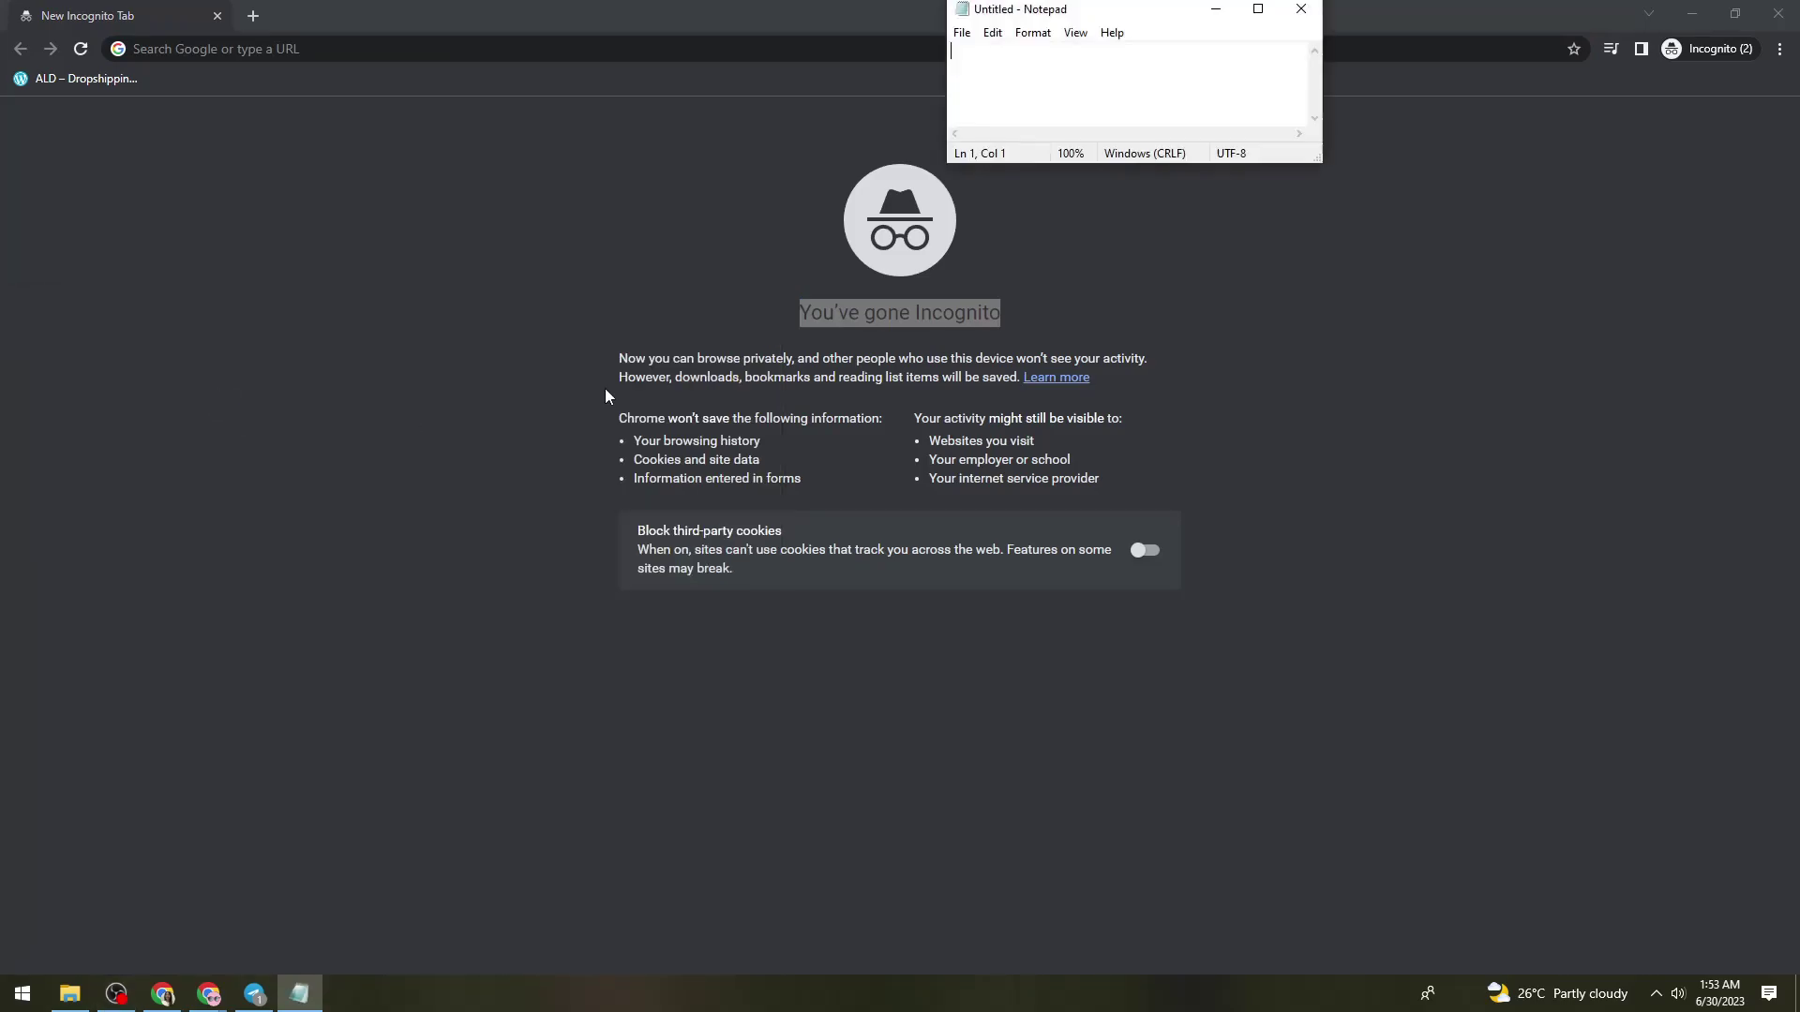
click(1258, 9)
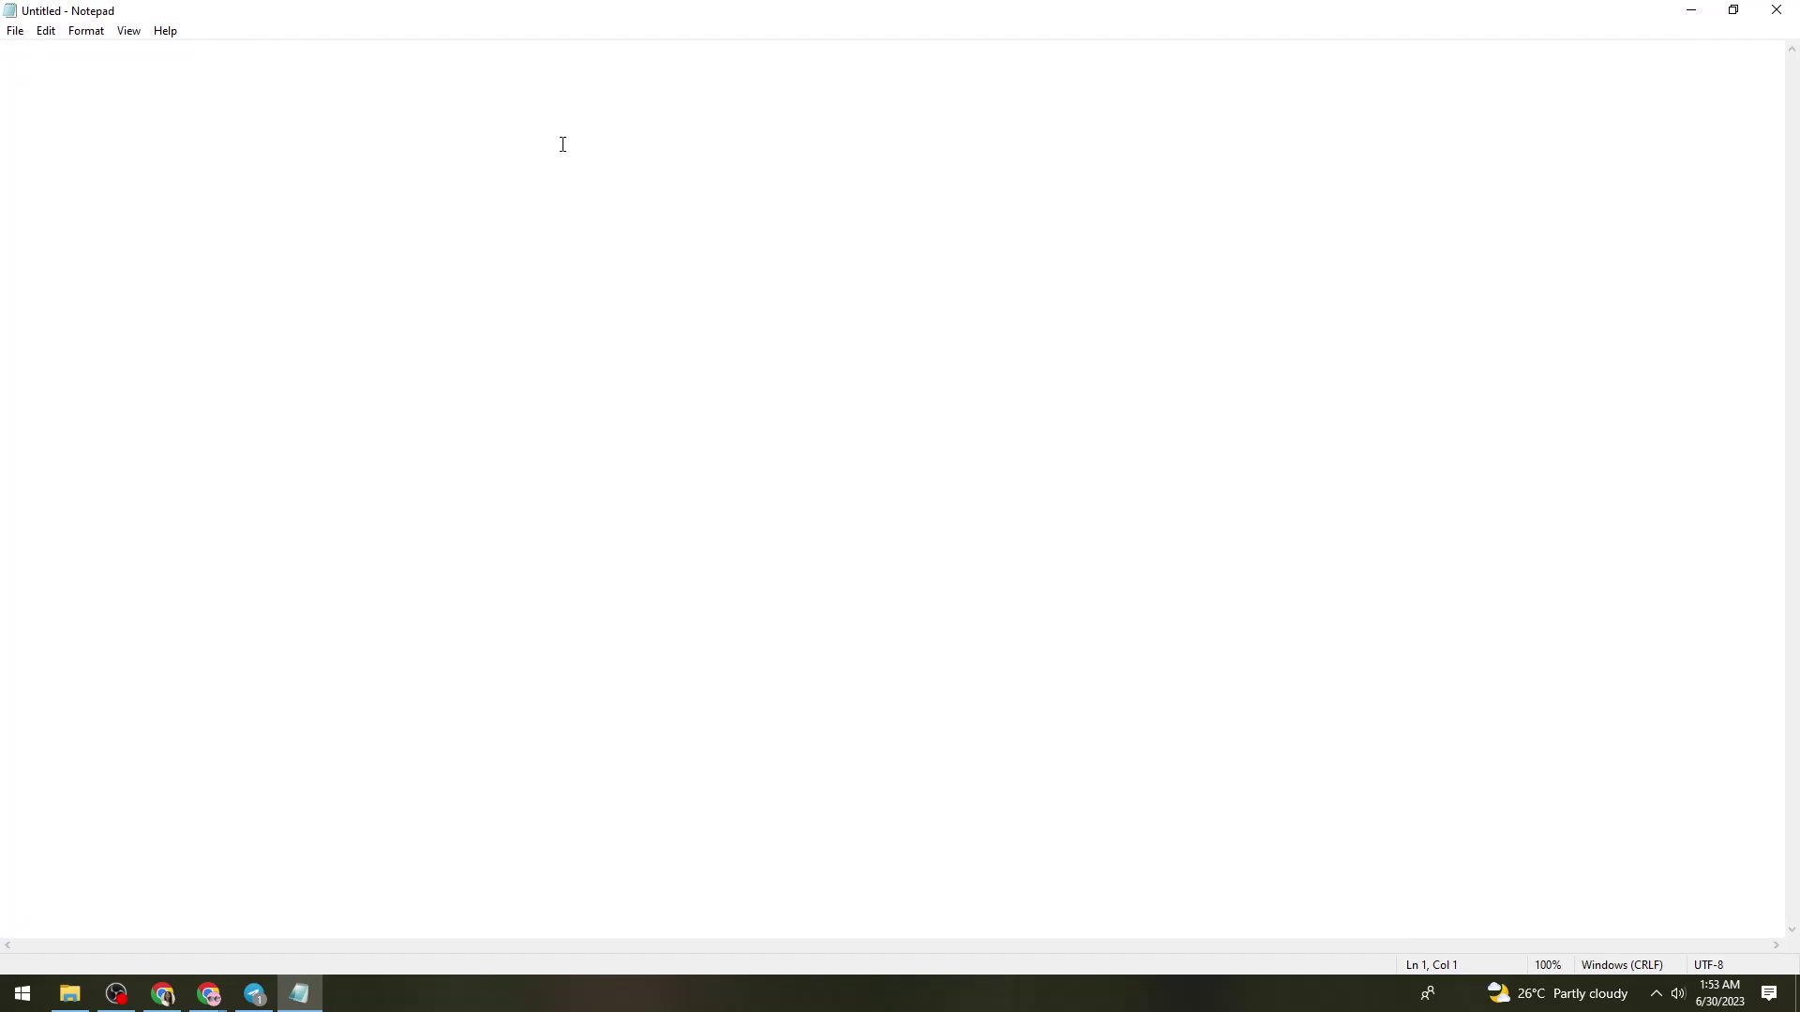
Paste the channel URL a few lines down in the document and append ?sub_confirmation=1 to it.
key(Return)
key(Return)
key(ctrl+v)
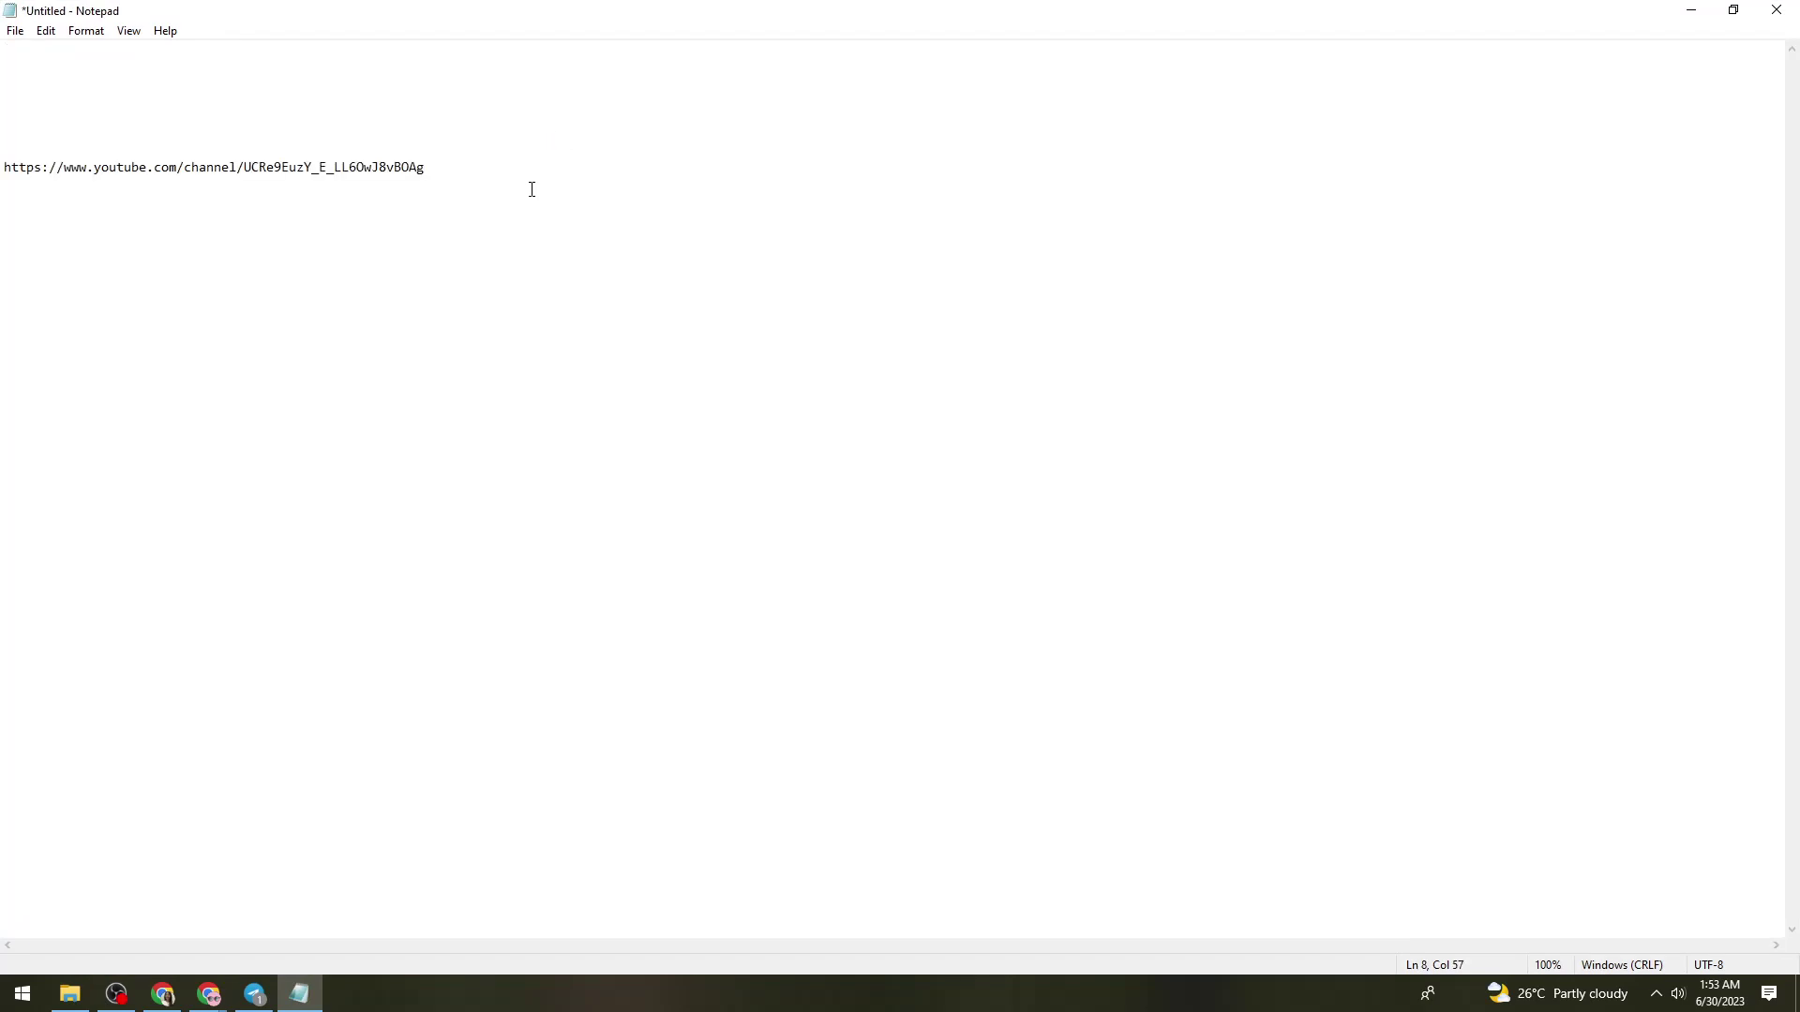
key(BackSpace)
text(?sub_confirmation)
click(428, 168)
click(584, 170)
Copy the full link including ?sub_confirmation=1 and load it in the blank Incognito tab, highlighting the suffix before loading.
drag(568, 169, 2, 191)
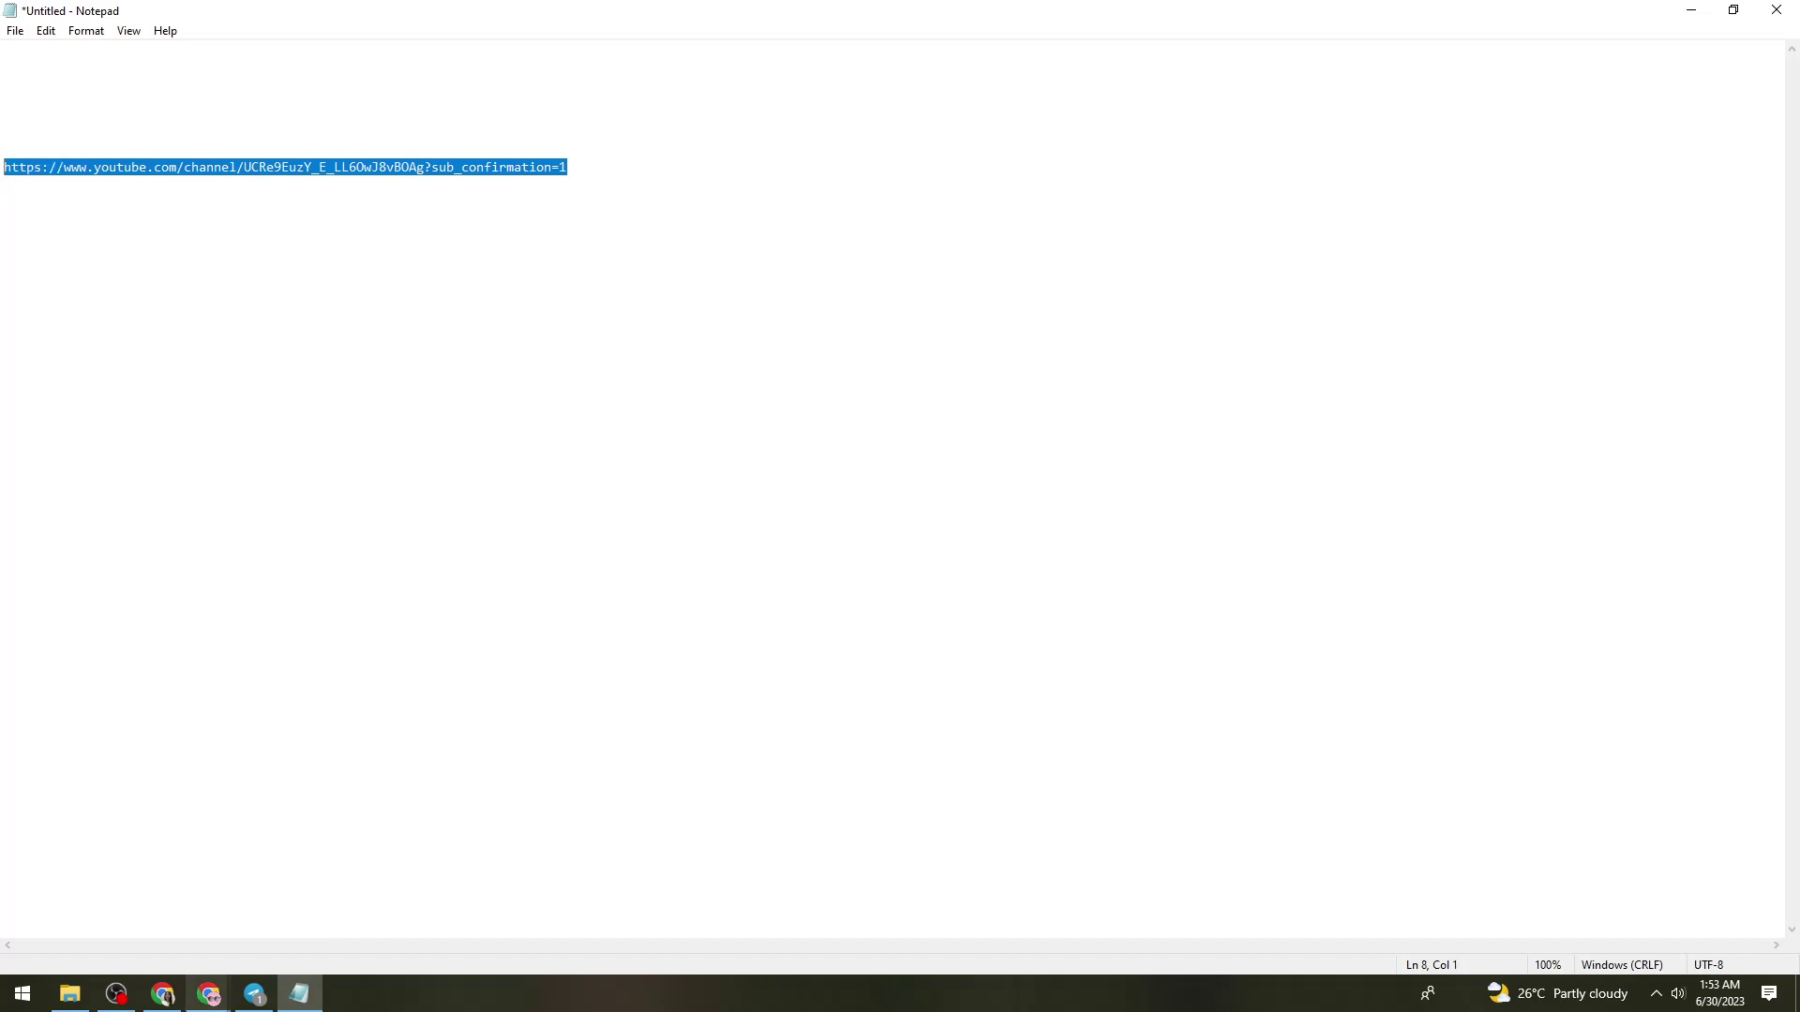
mouse_move(208, 994)
click(575, 921)
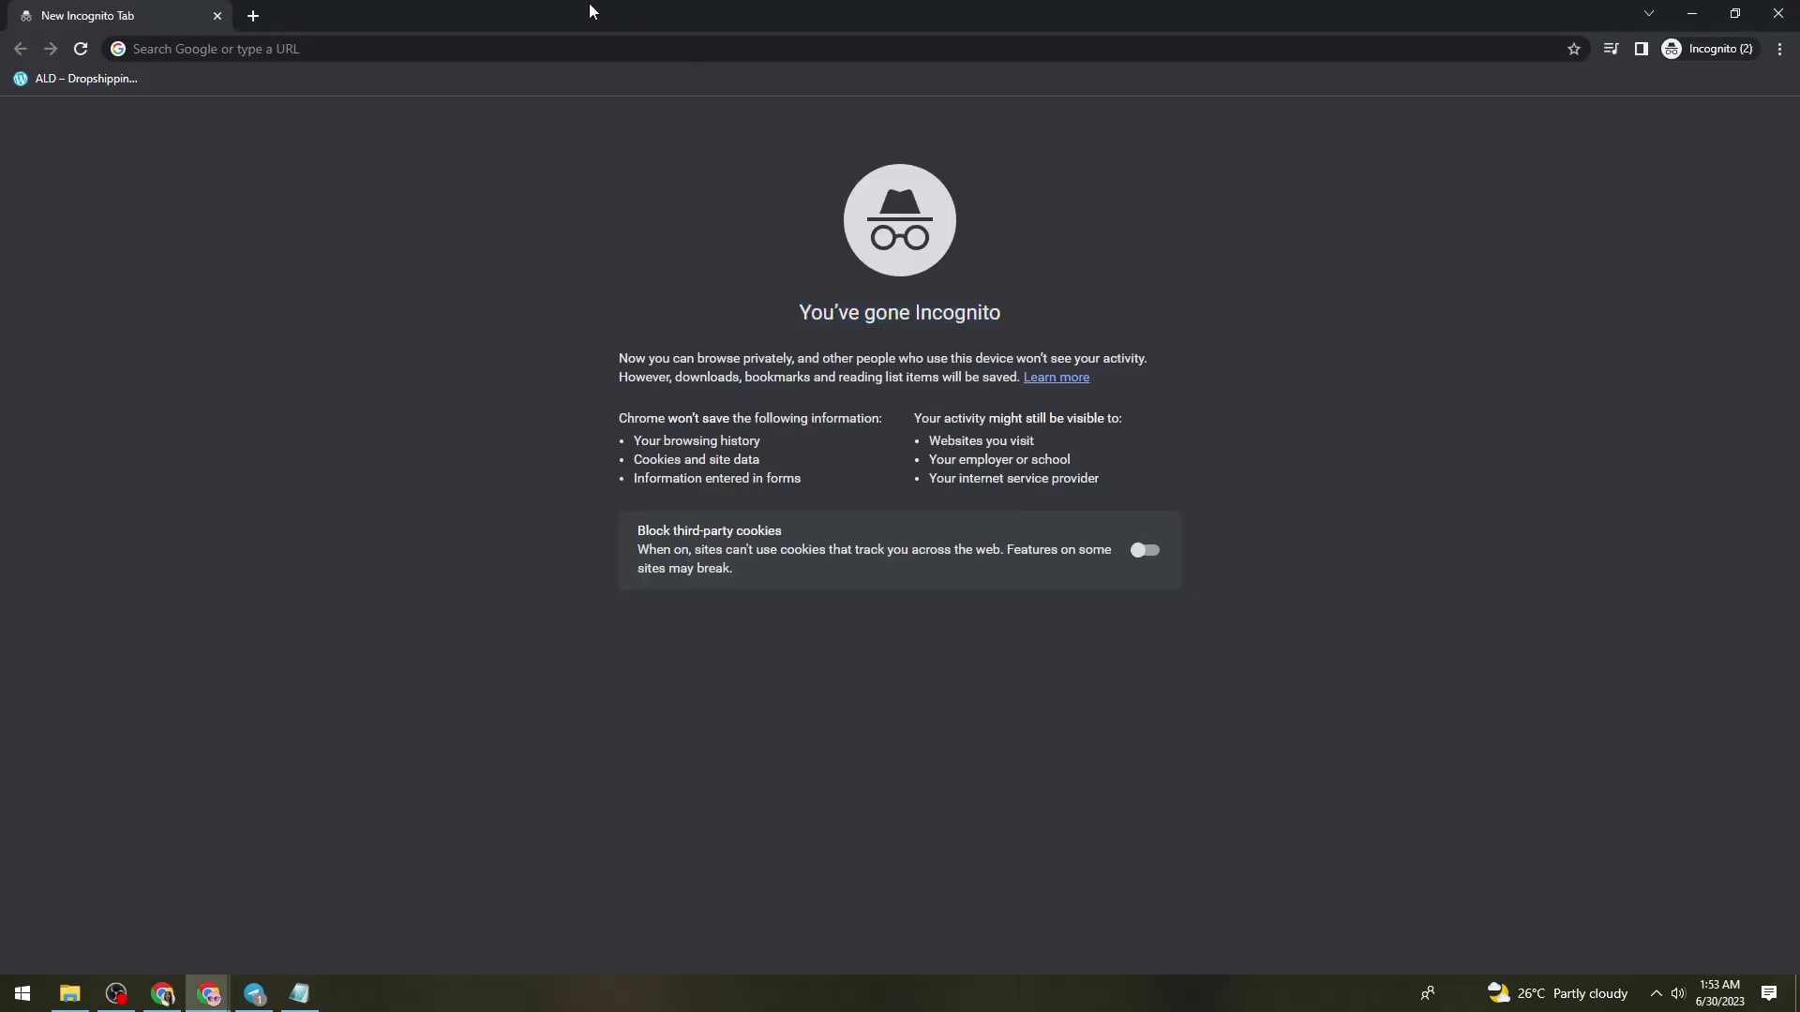
click(555, 49)
key(ctrl+v)
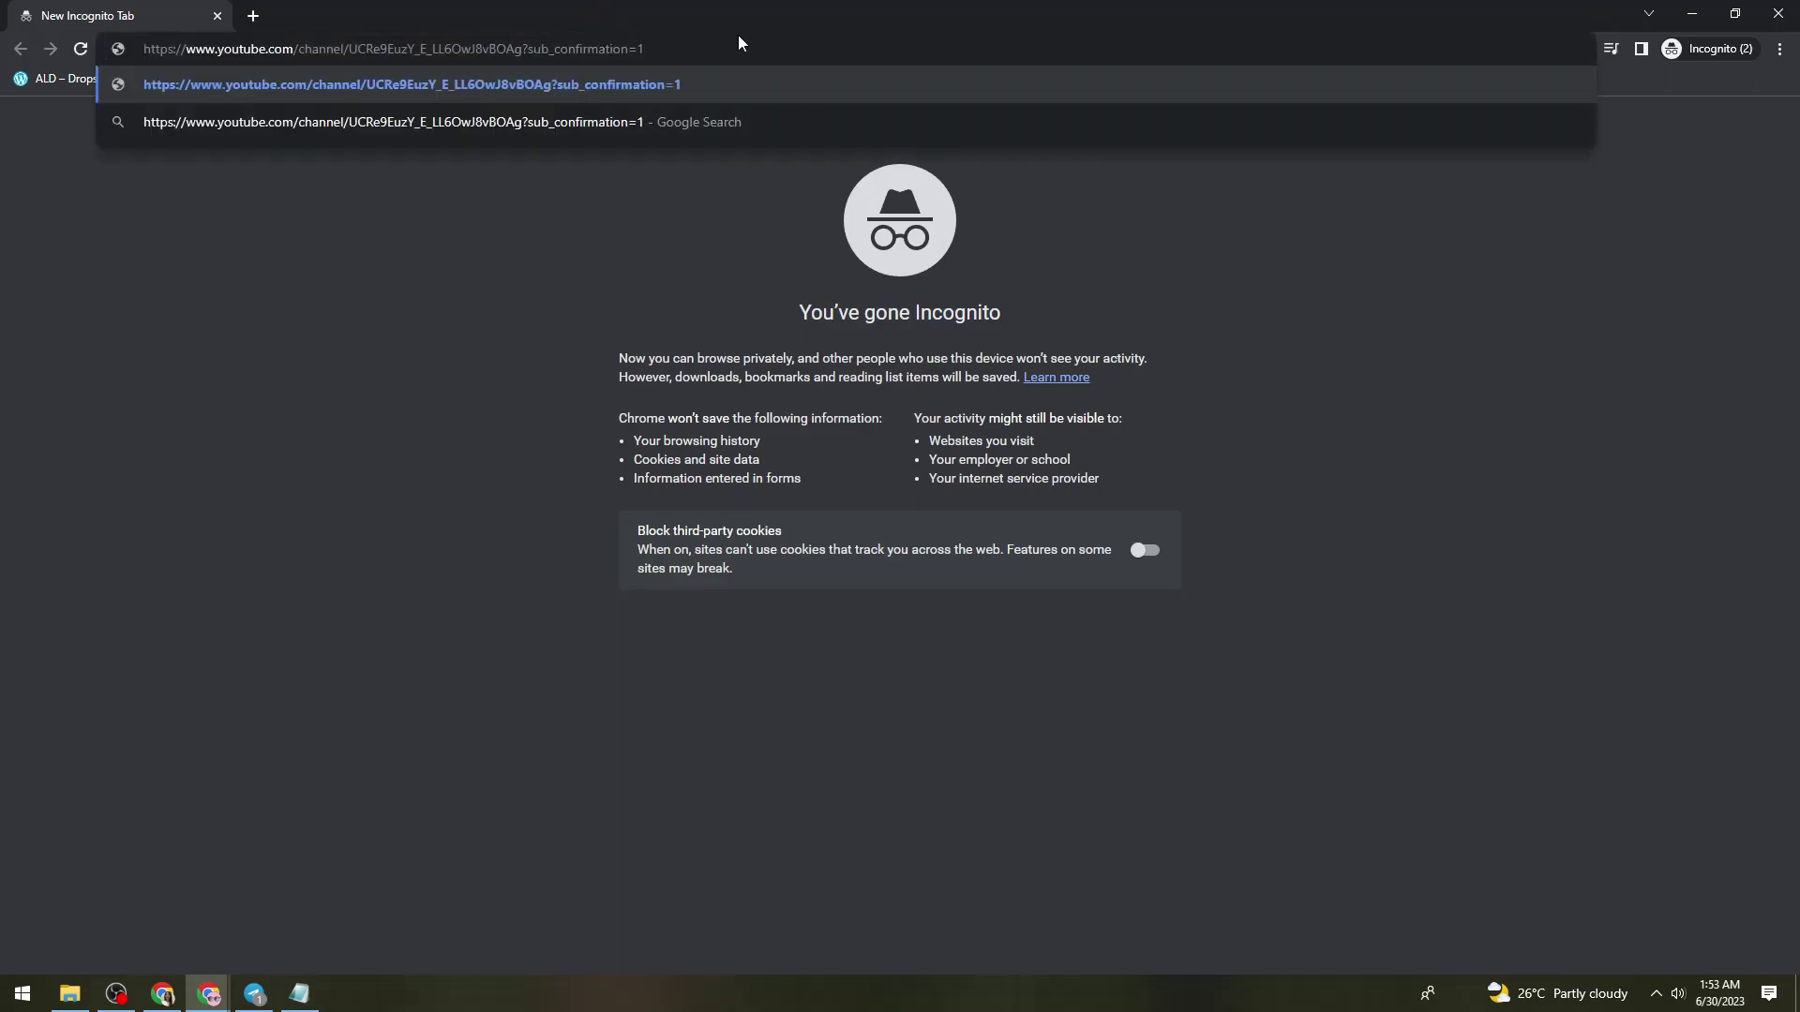
key(shift+Left)
key(shift+Left)
key(shift+Left)
key(shift+Left)
key(shift+Left)
key(shift+Left)
key(shift+Left)
key(shift+Left)
key(shift+Left)
key(shift+Left)
key(shift+Left)
key(shift+Left)
key(shift+Left)
key(shift+Left)
key(shift+Left)
key(shift+Left)
key(shift+Left)
key(shift+Left)
key(shift+Left)
key(shift+Left)
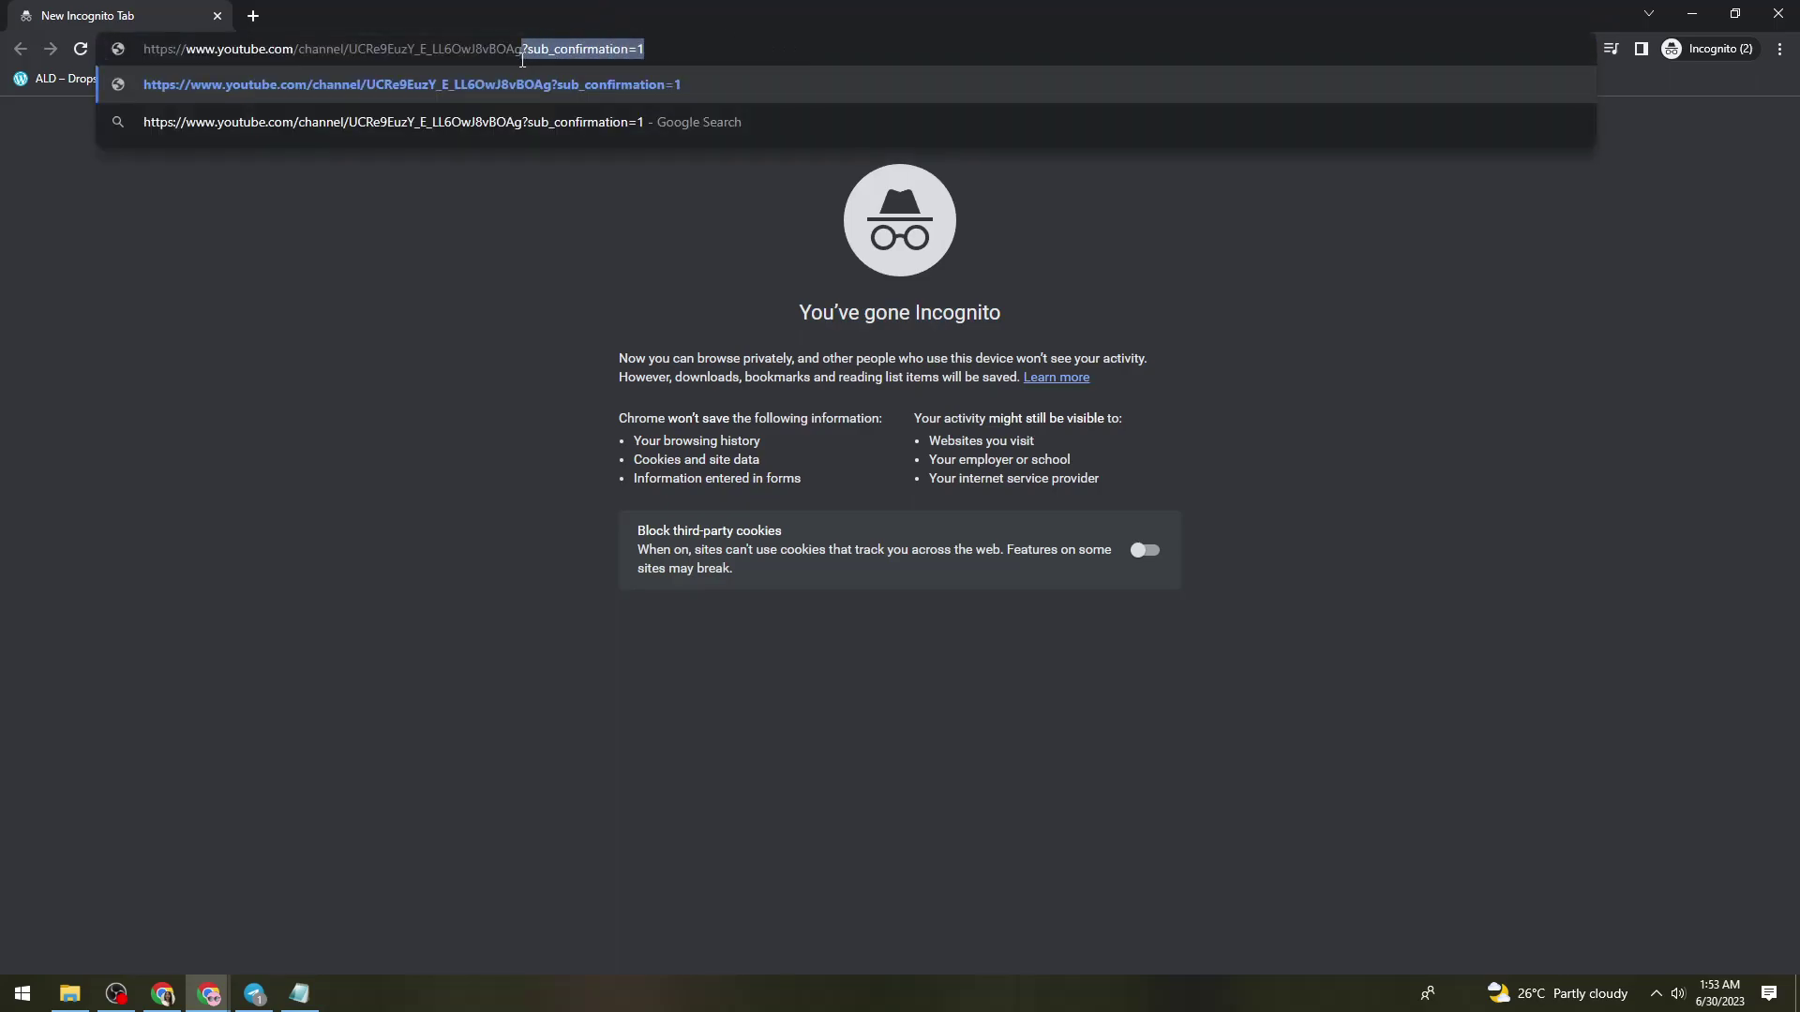
key(Right)
key(Return)
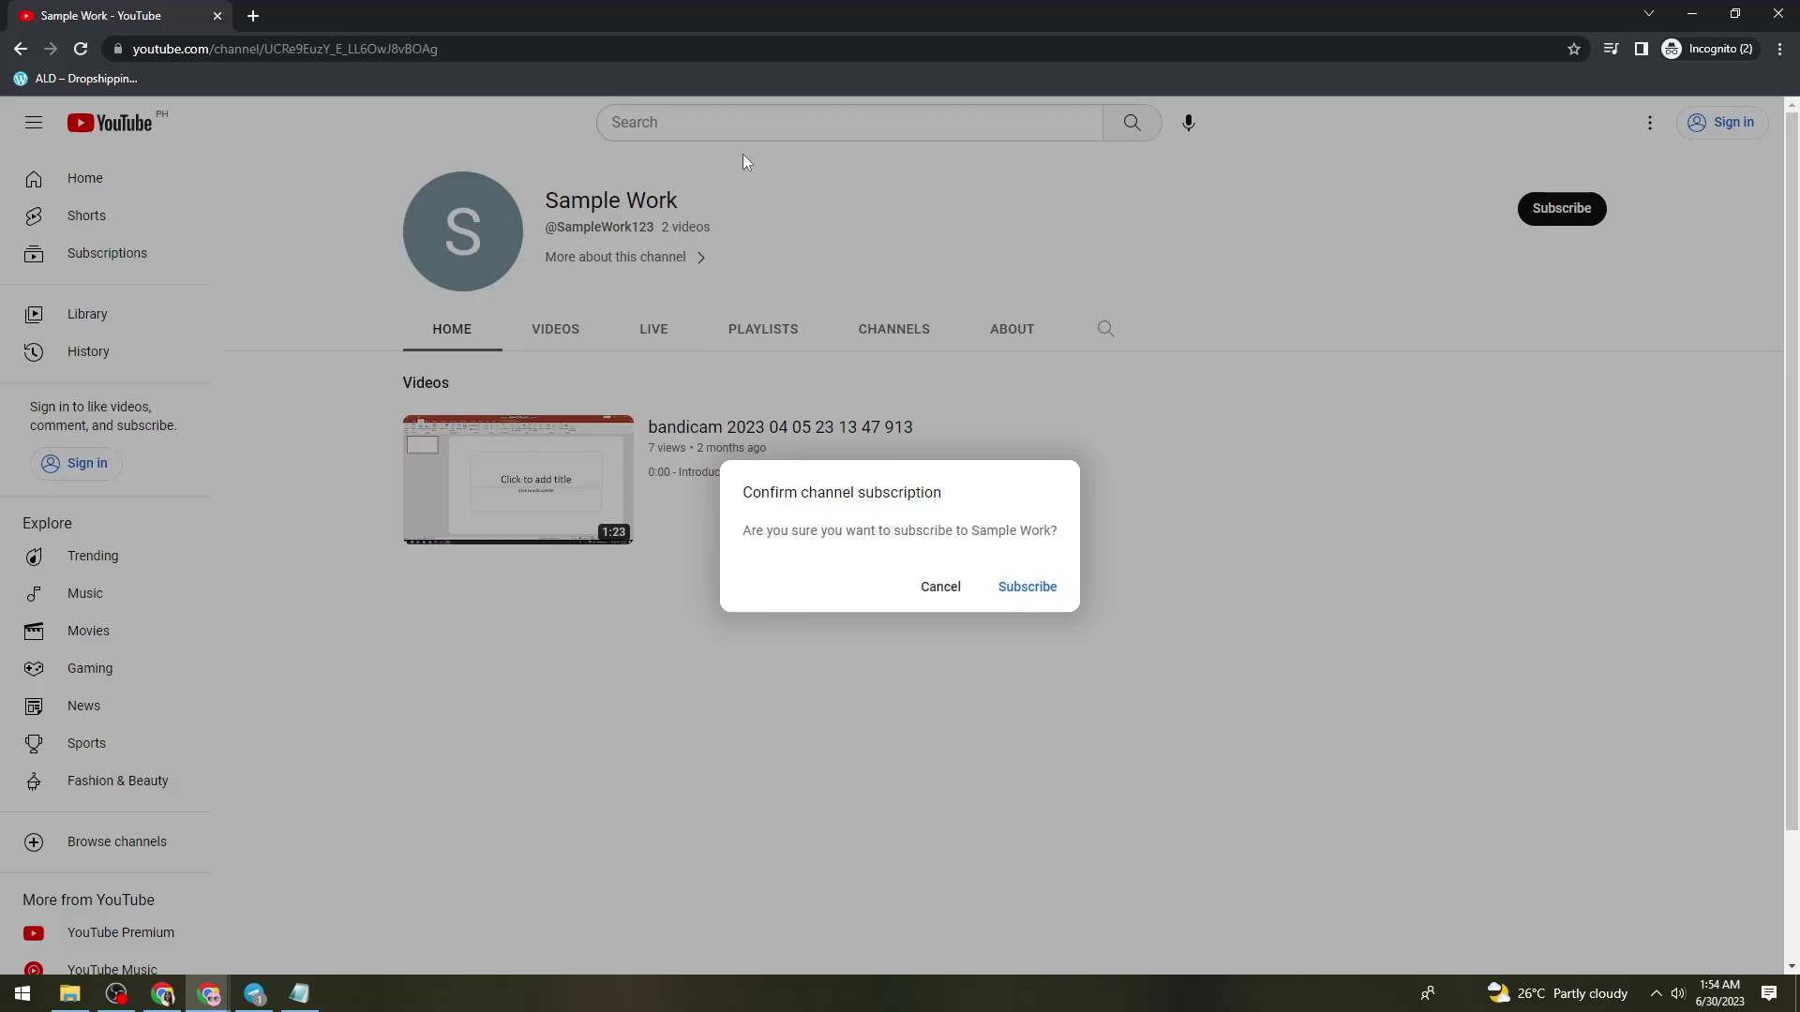
Try to subscribe through the channel subscription confirmation, and return from the Google sign-in page to the channel.
click(1018, 598)
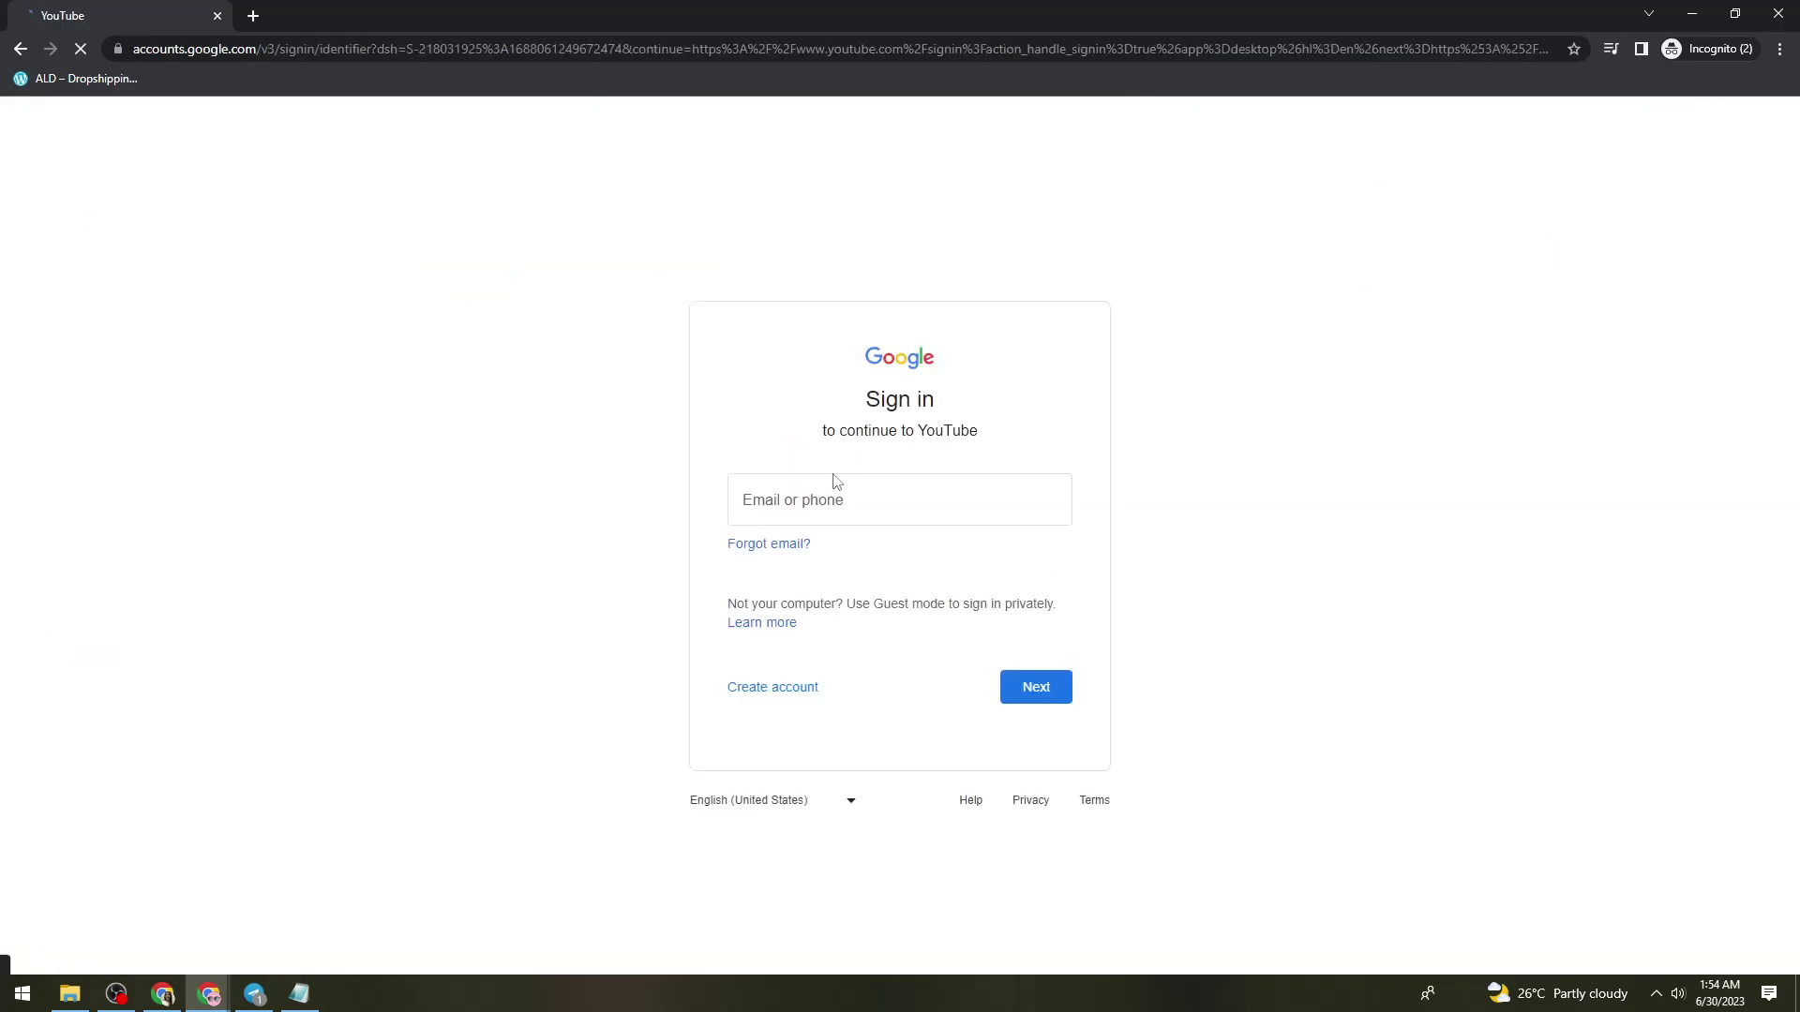
click(20, 49)
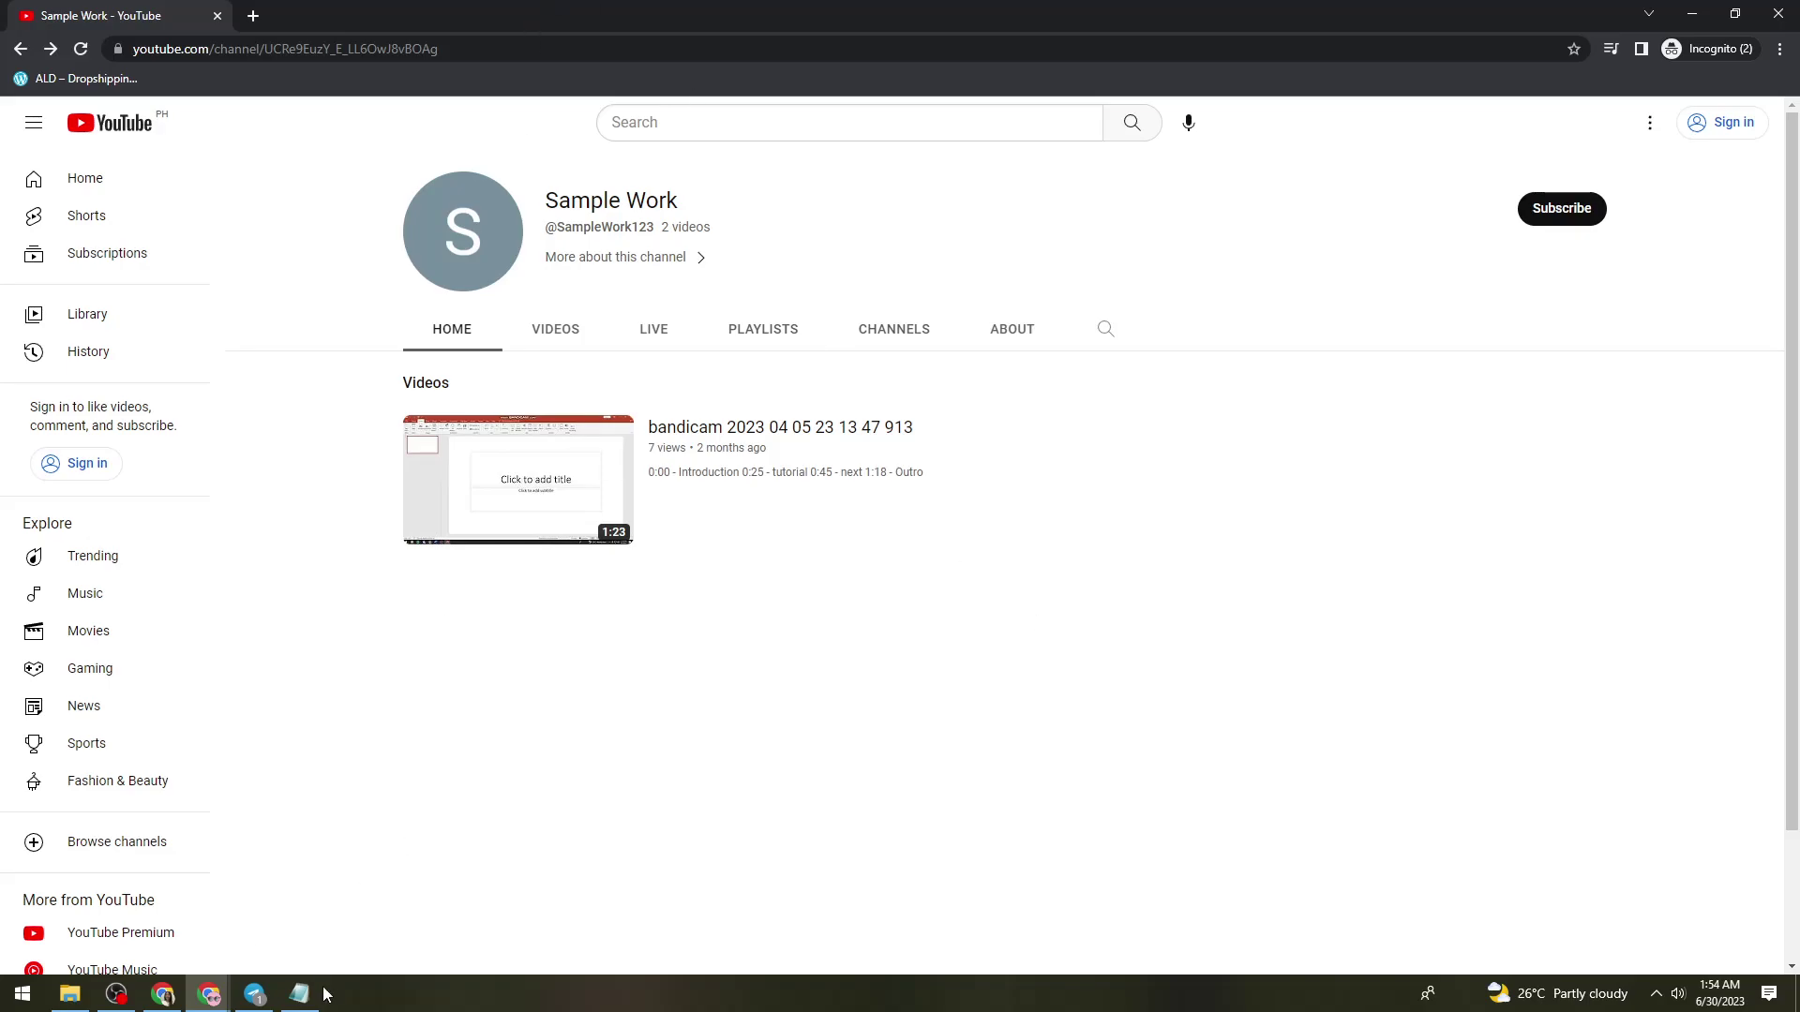
Switch to Notepad and copy the ?sub_confirmation=1 suffix onto its own line, two lines below the link.
mouse_move(308, 998)
click(305, 965)
click(610, 197)
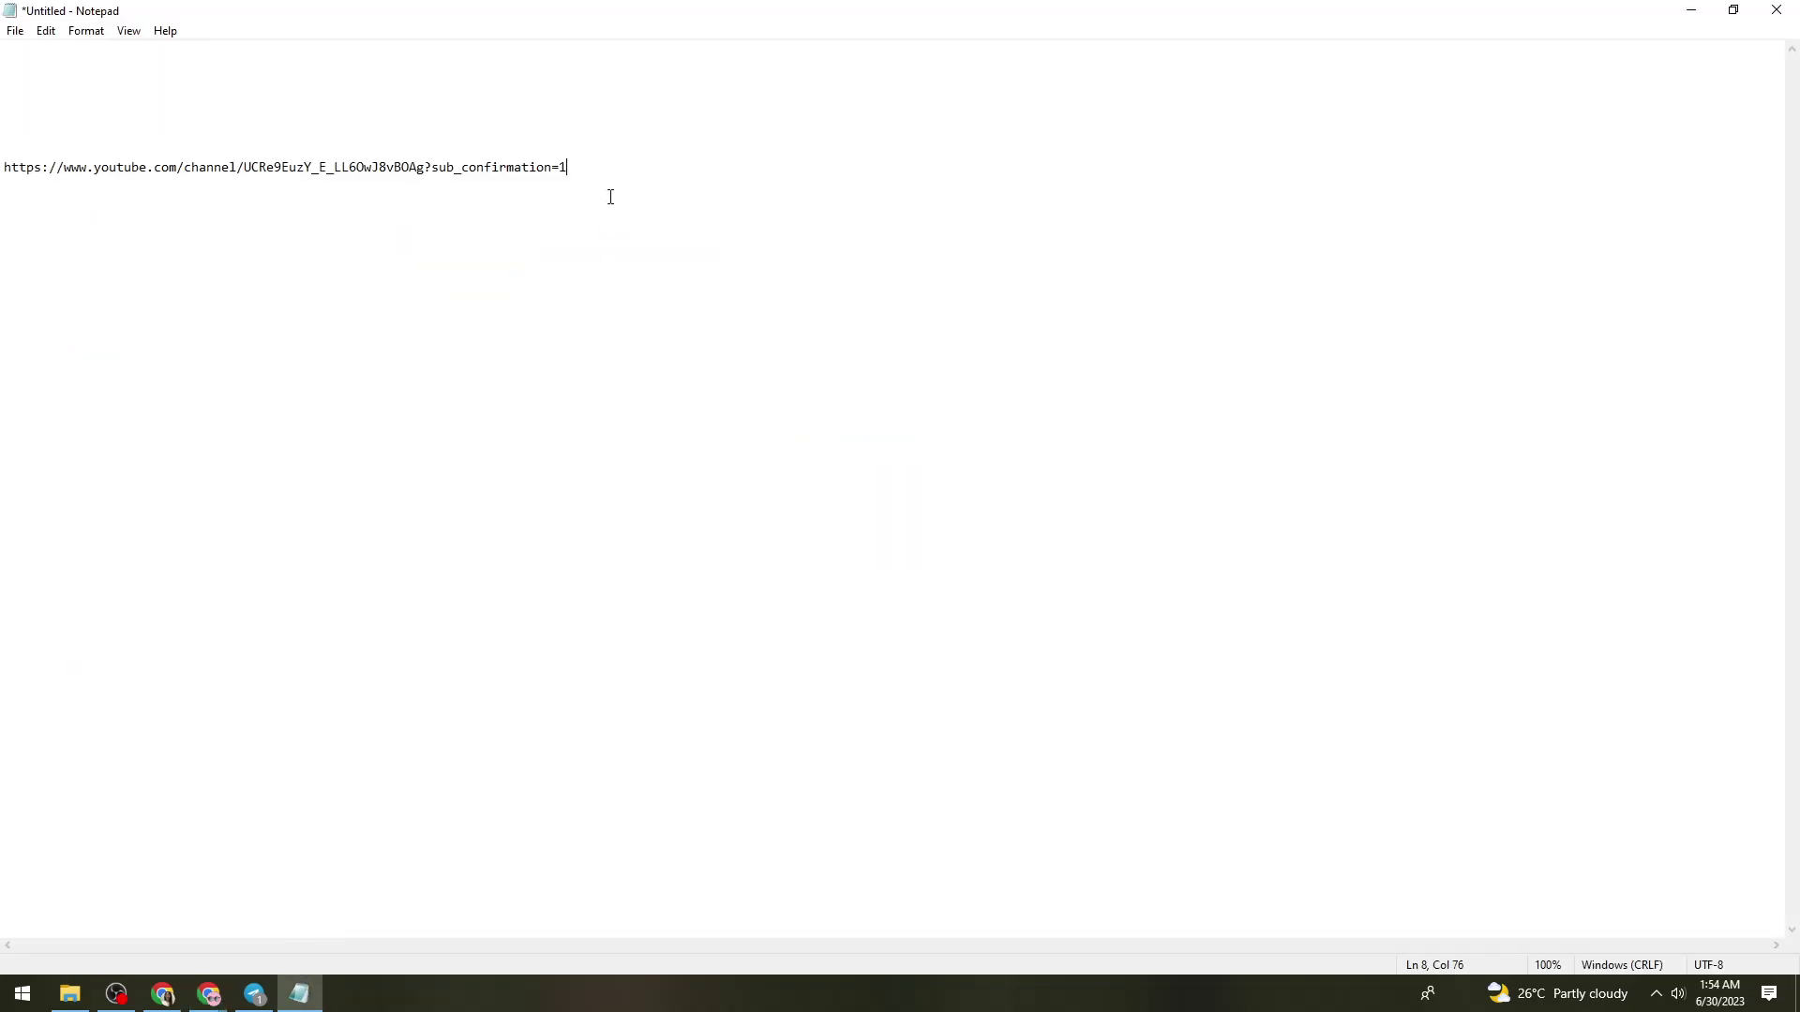
drag(604, 172, 425, 172)
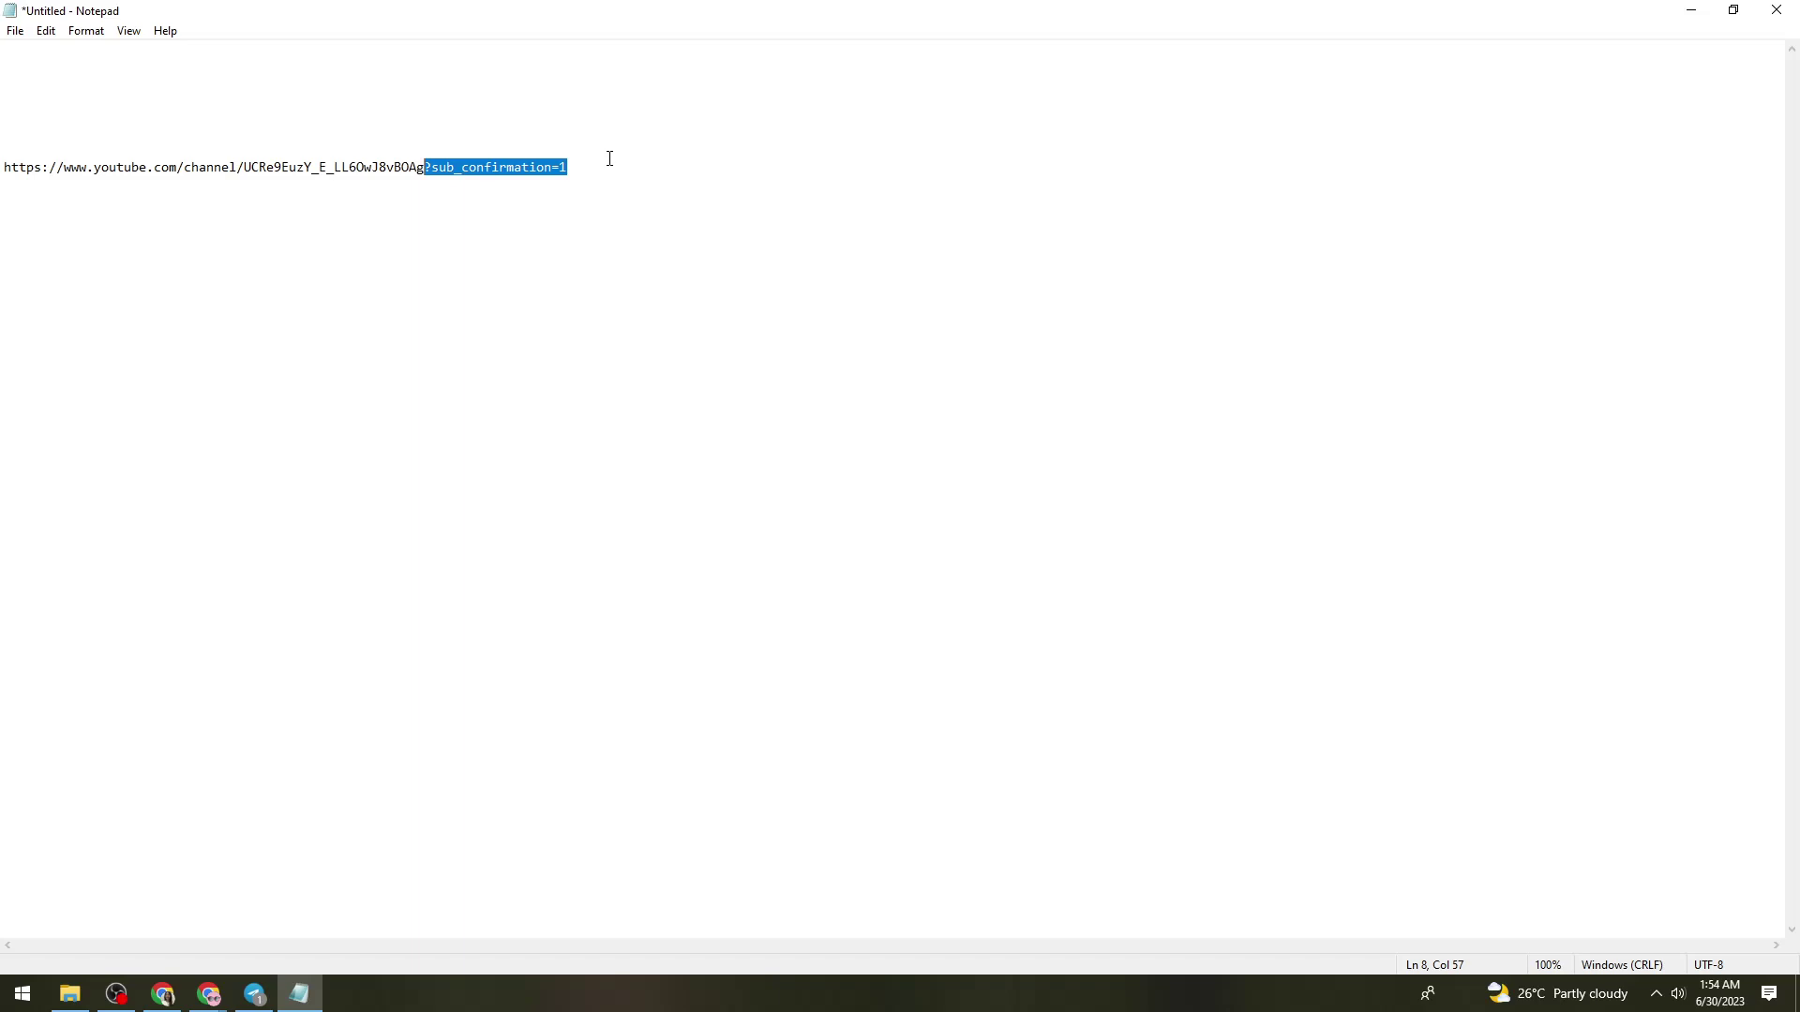
click(609, 165)
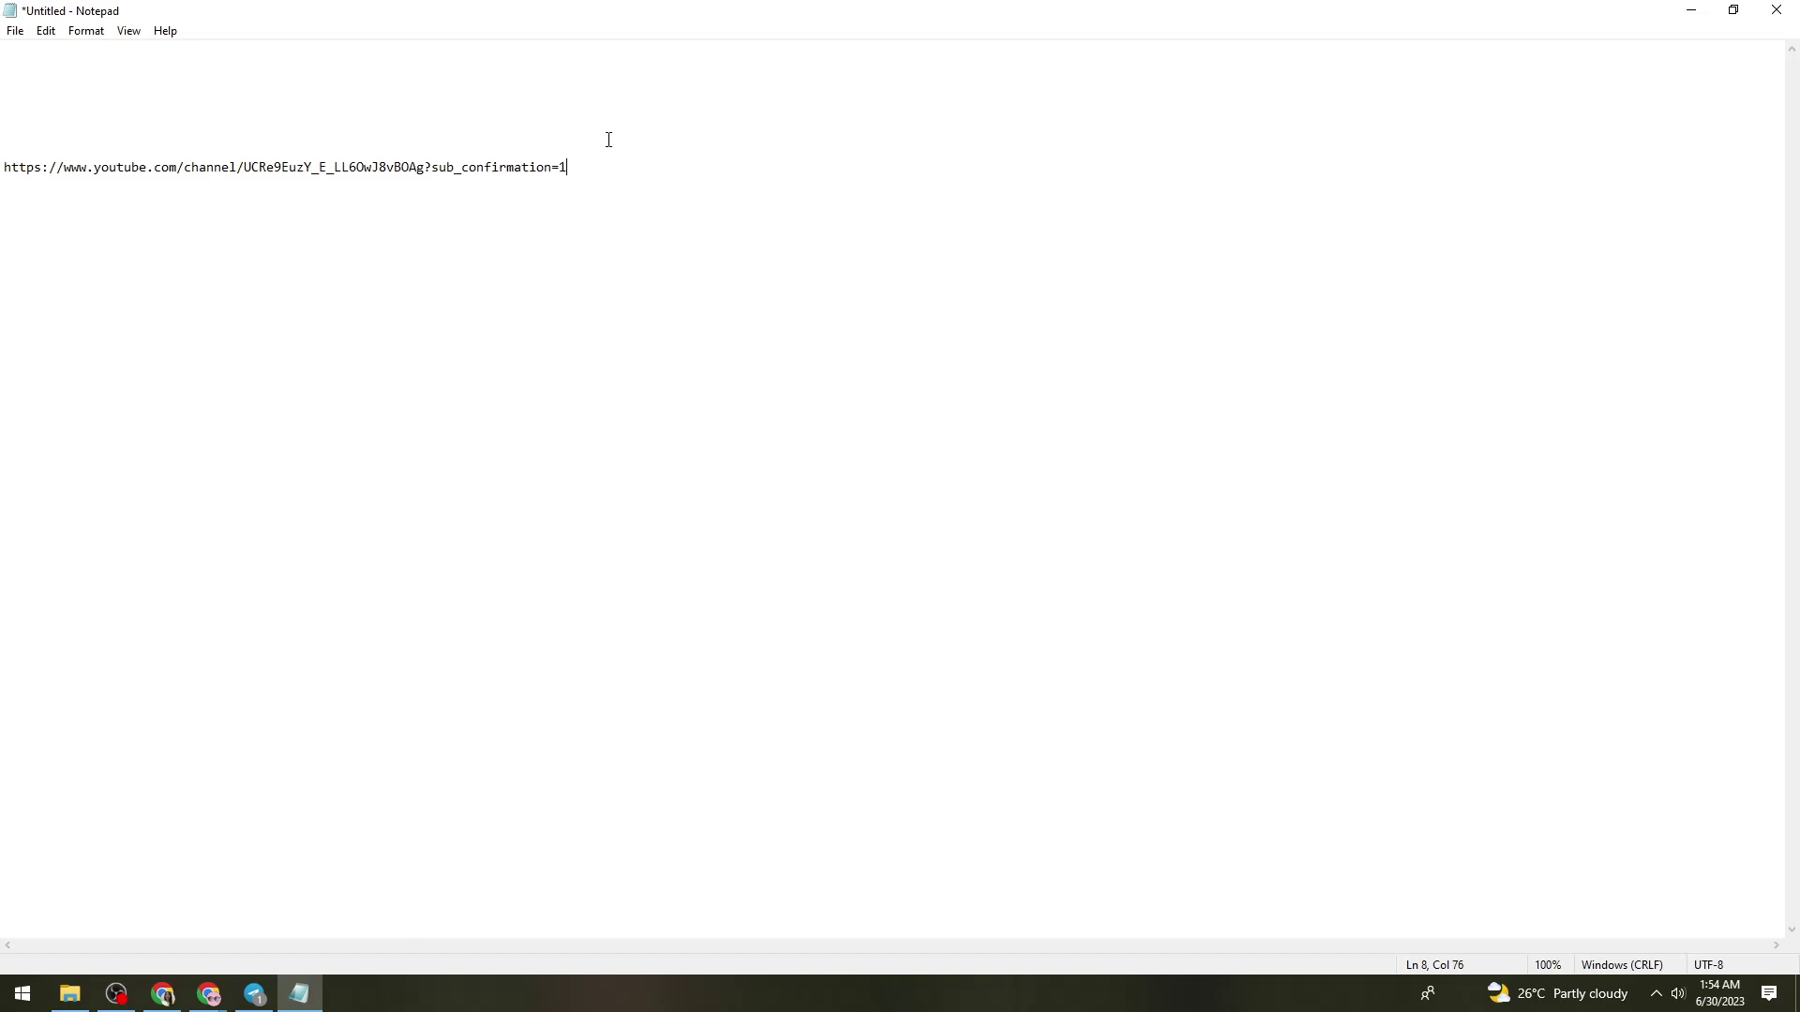
drag(635, 173, 428, 179)
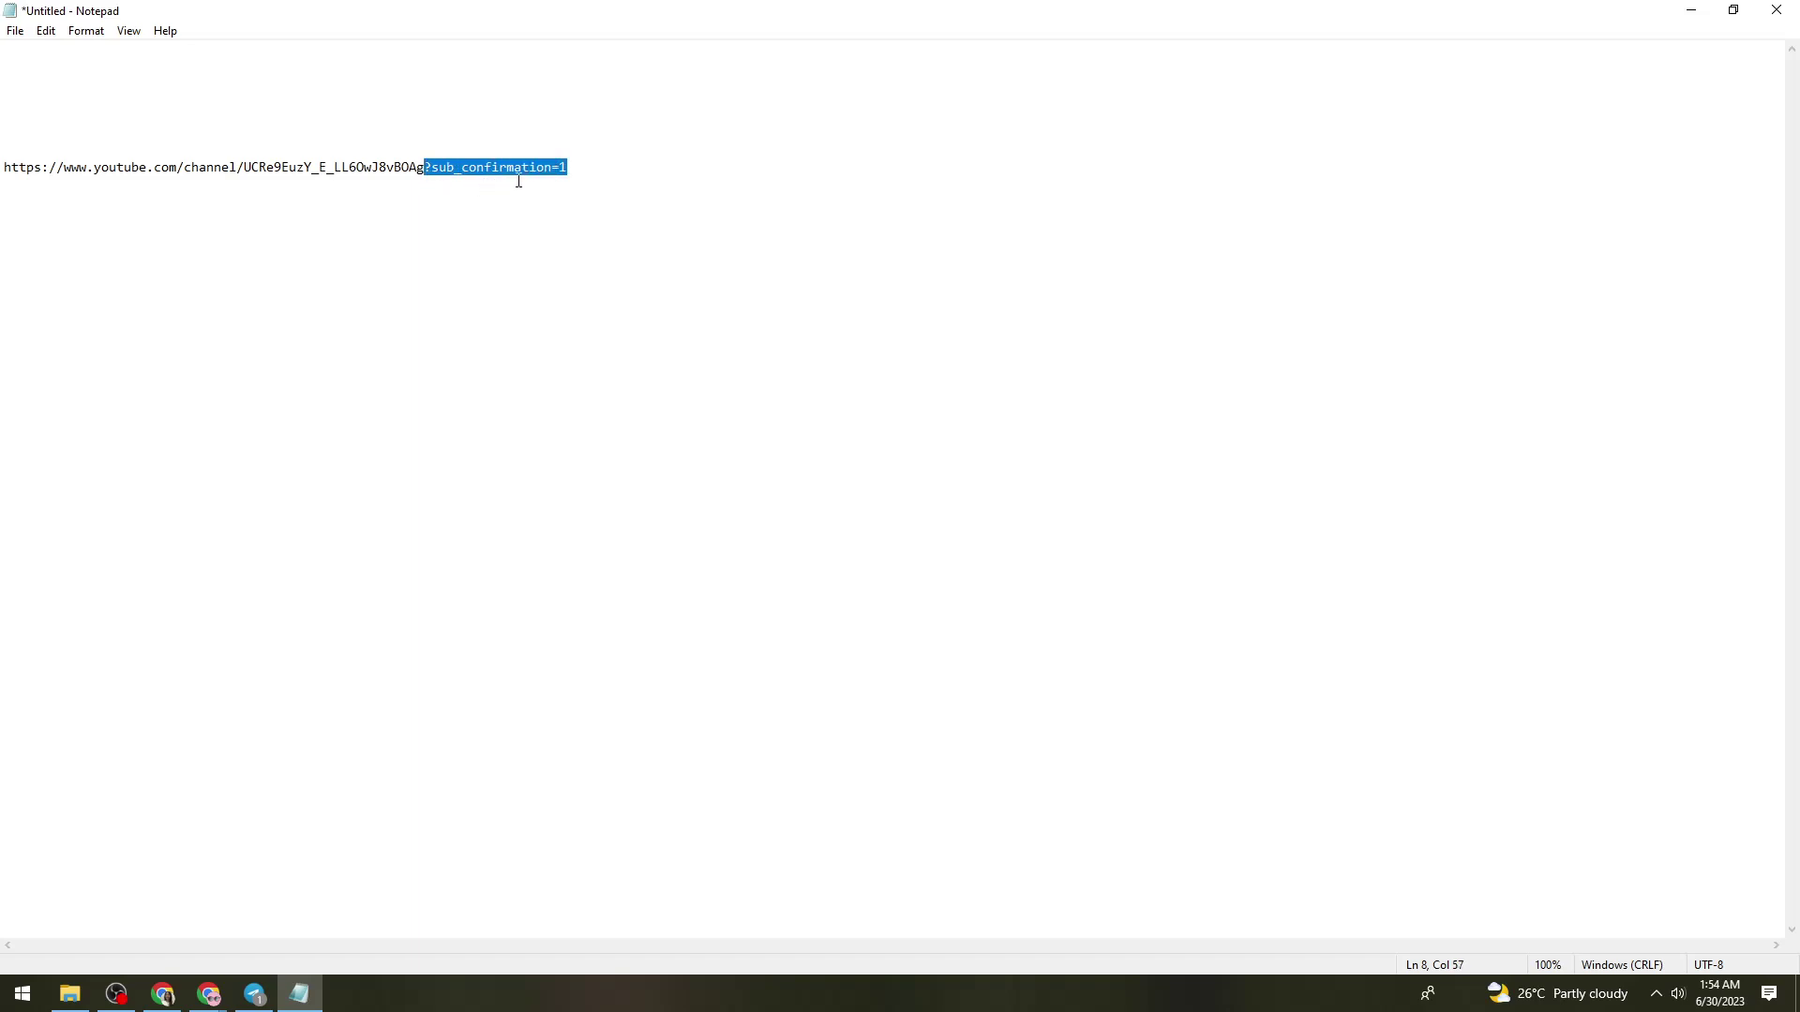
key(ctrl+c)
key(End)
key(Return)
key(Return)
key(ctrl+v)
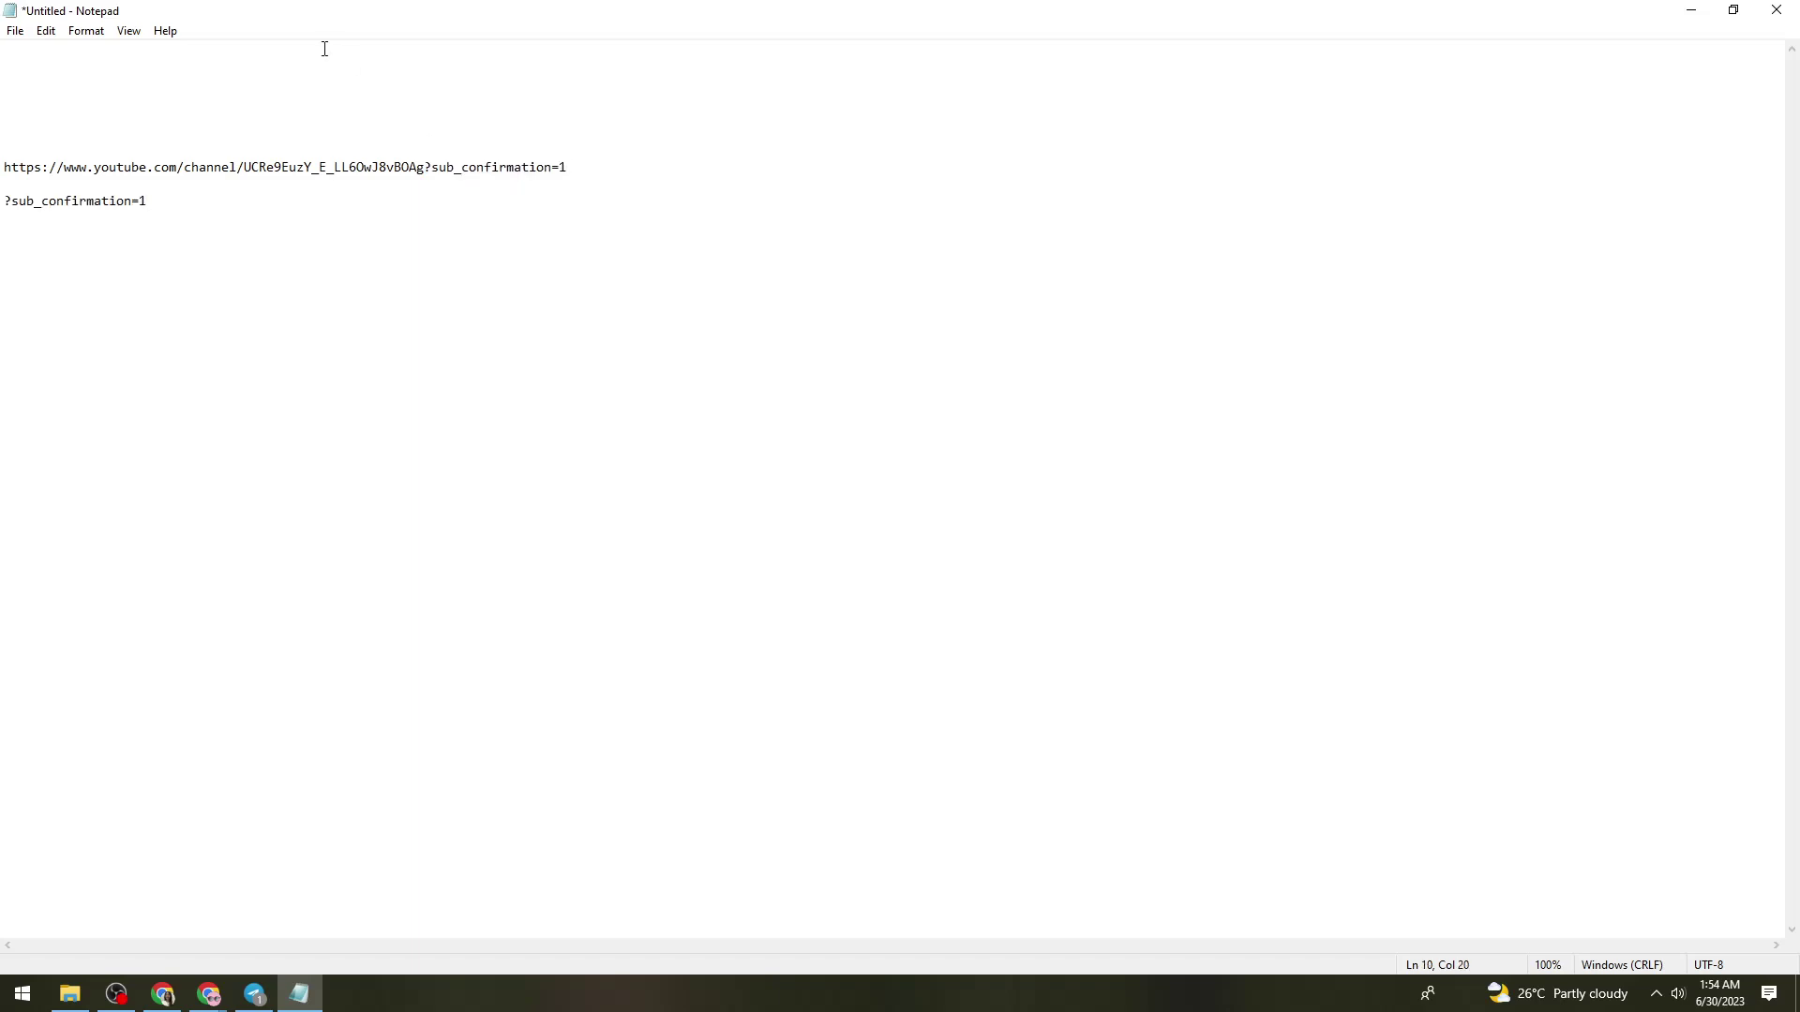
Indent the separate ?sub_confirmation=1 line by 13 tab stops, past the end of the link above.
click(2, 203)
key(Tab)
key(Tab)
key(Tab)
key(Tab)
key(Tab)
key(Tab)
key(Tab)
key(Tab)
key(Tab)
key(Tab)
key(Tab)
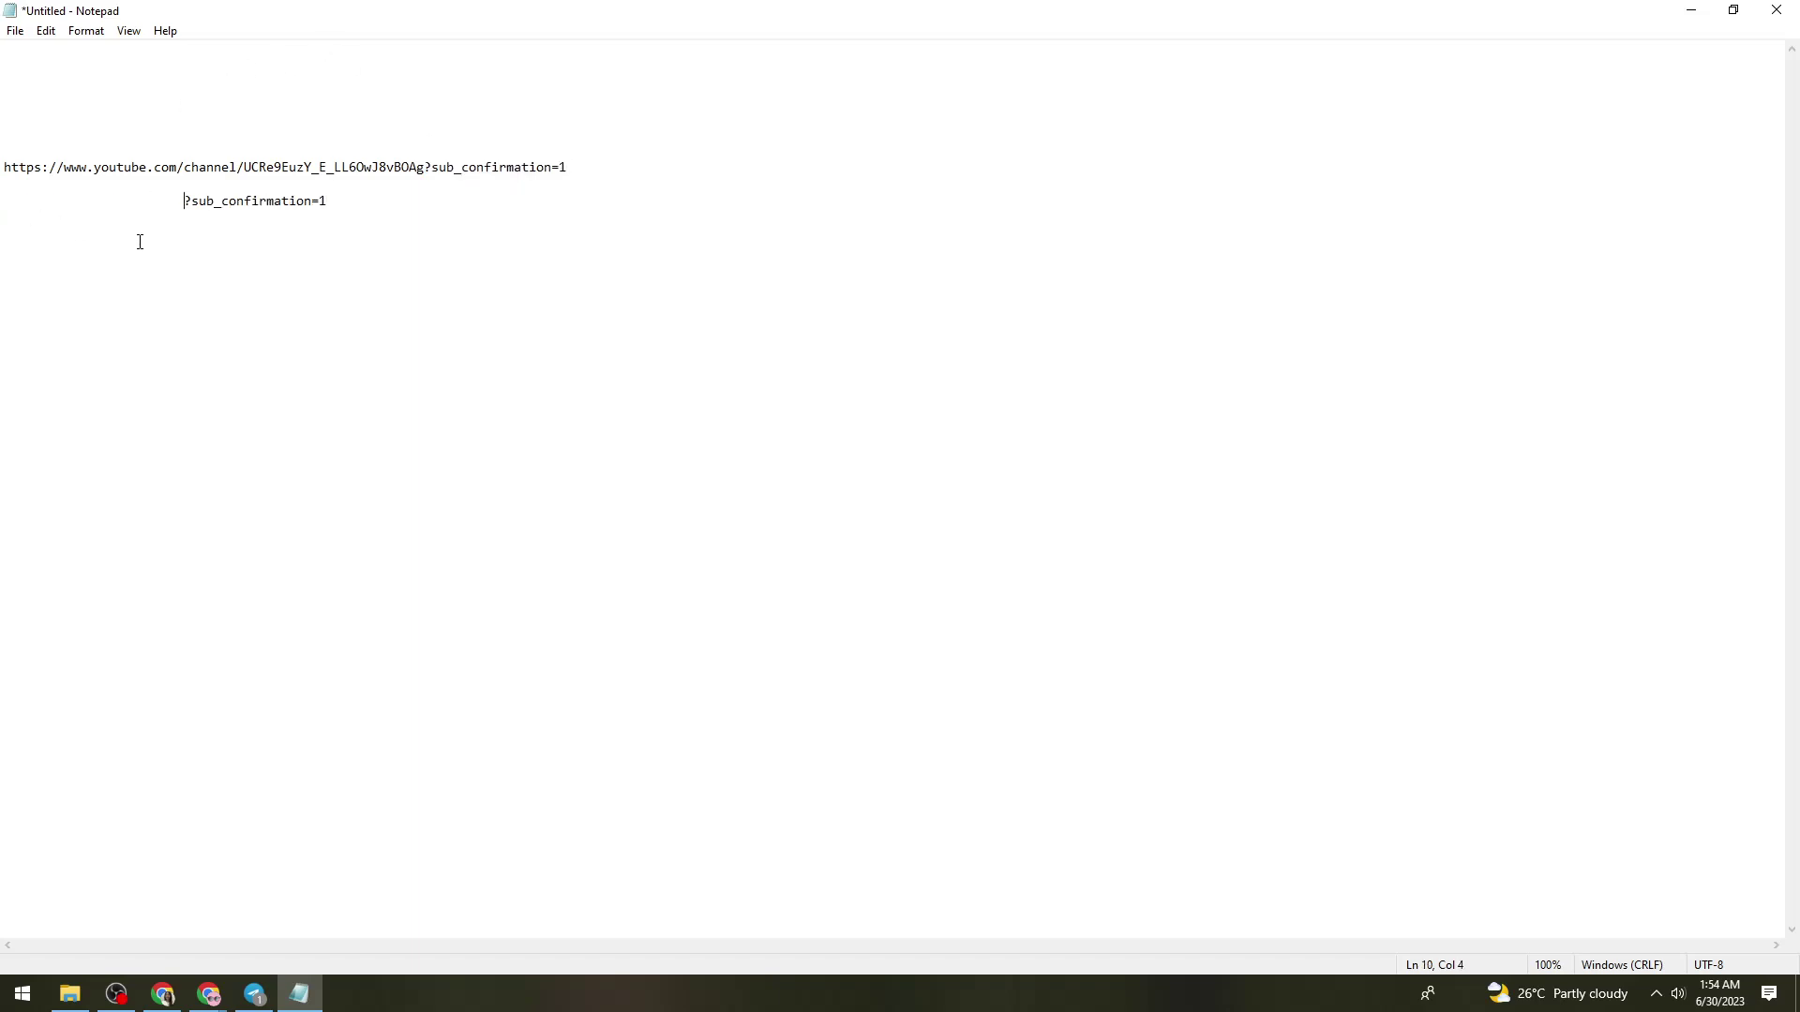
key(Tab)
key(Tab)
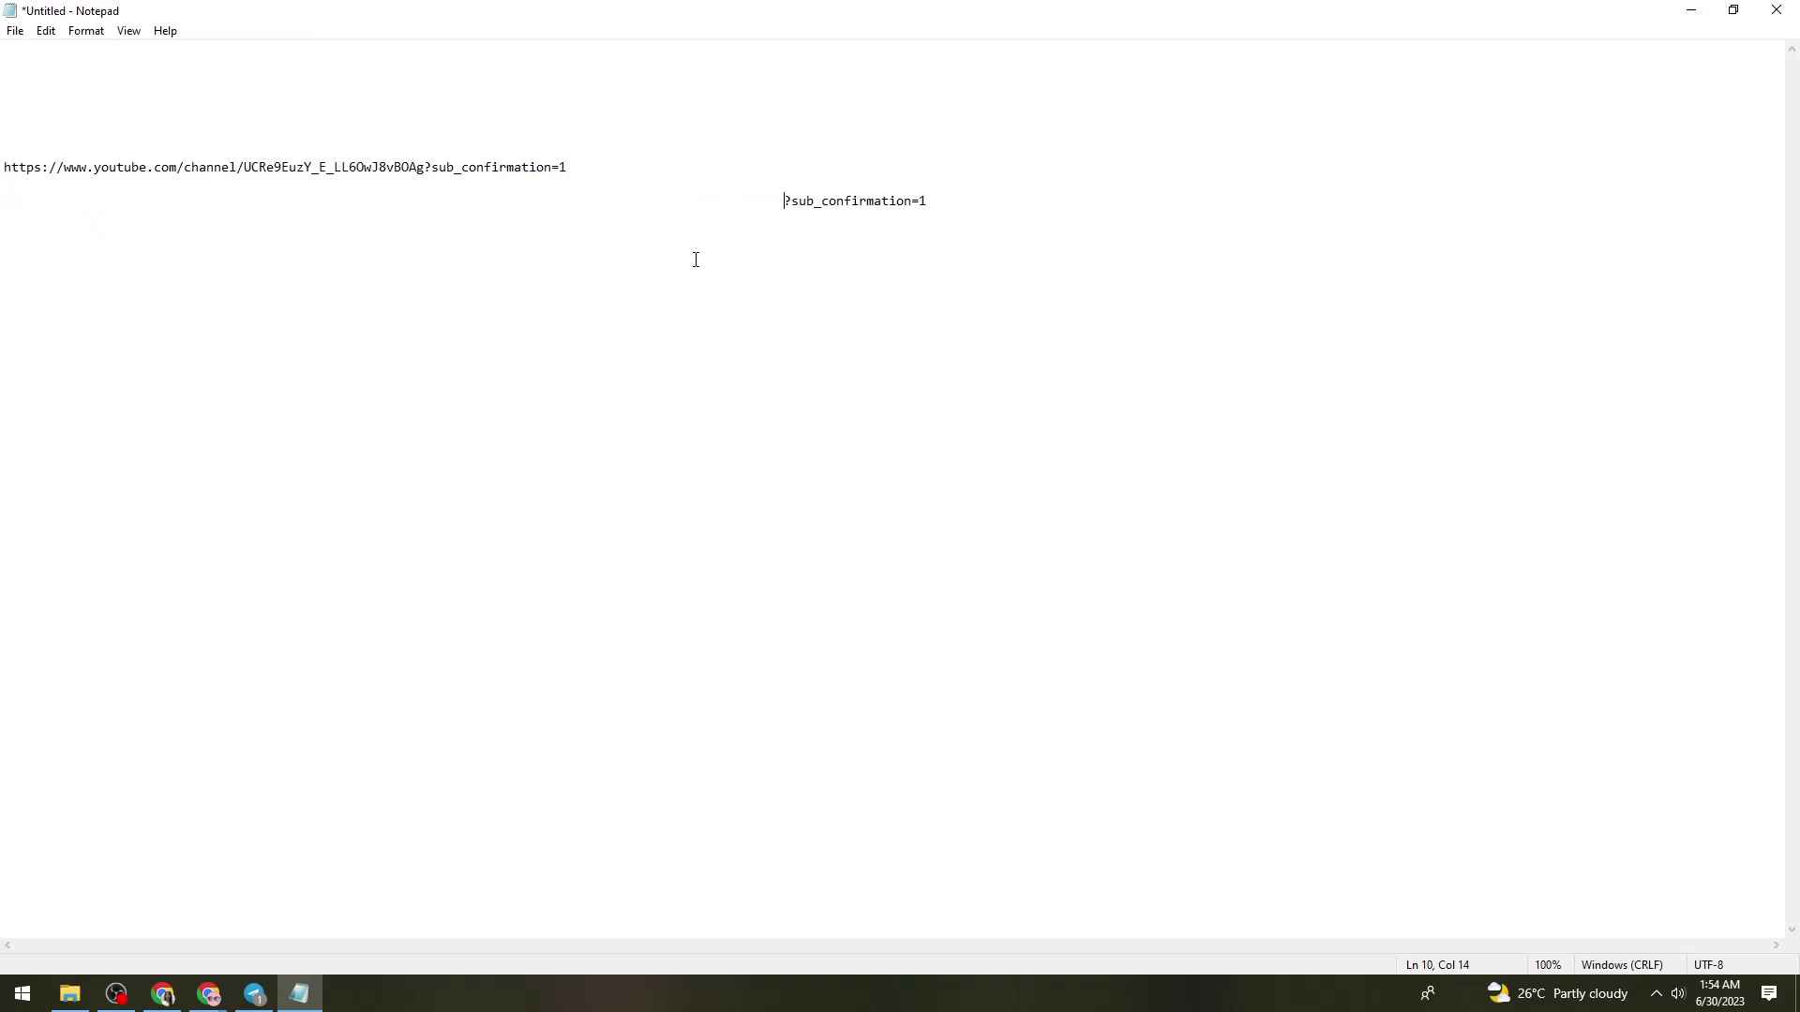